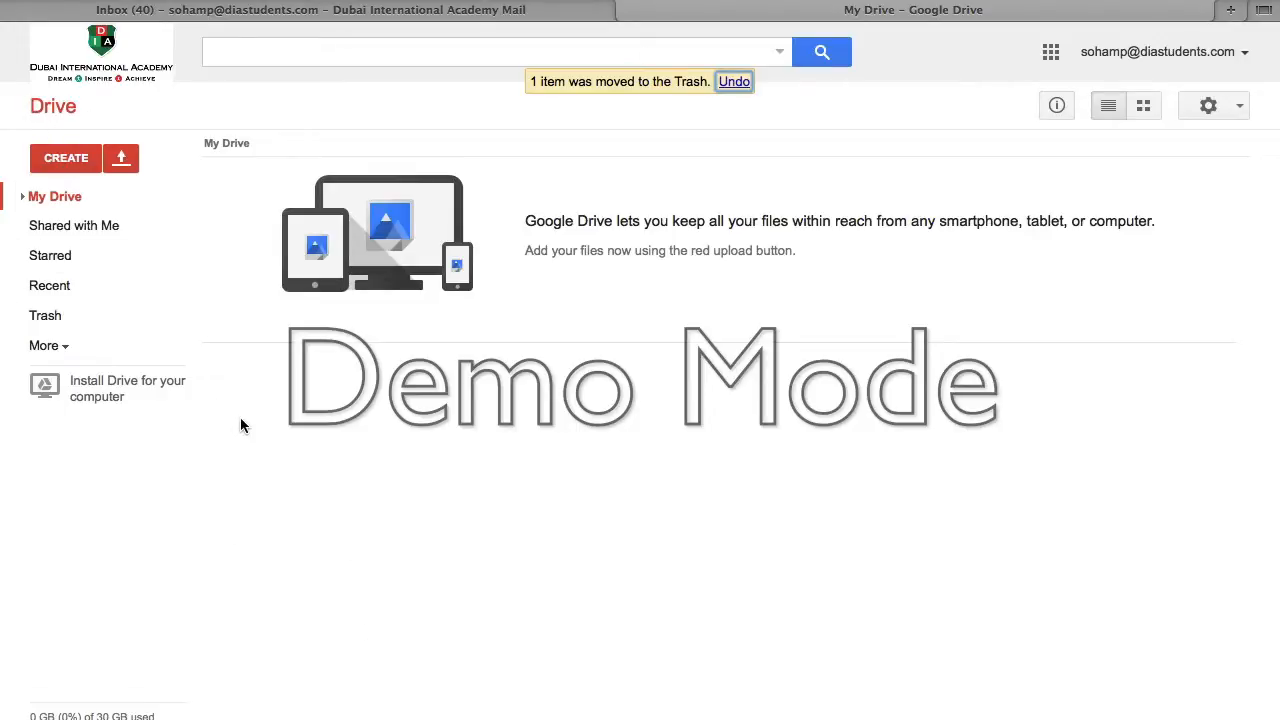
- Create a new Google Form from the Google Drive Create menu
left_click(63, 168)
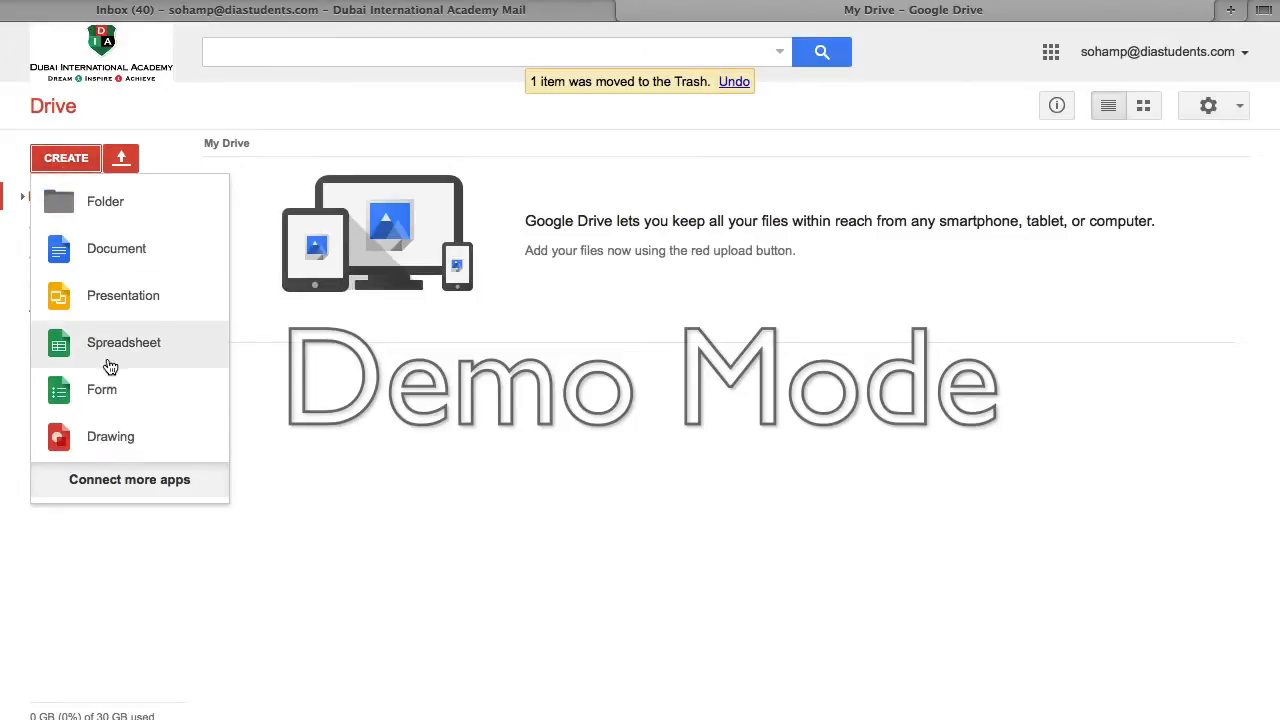
left_click(114, 392)
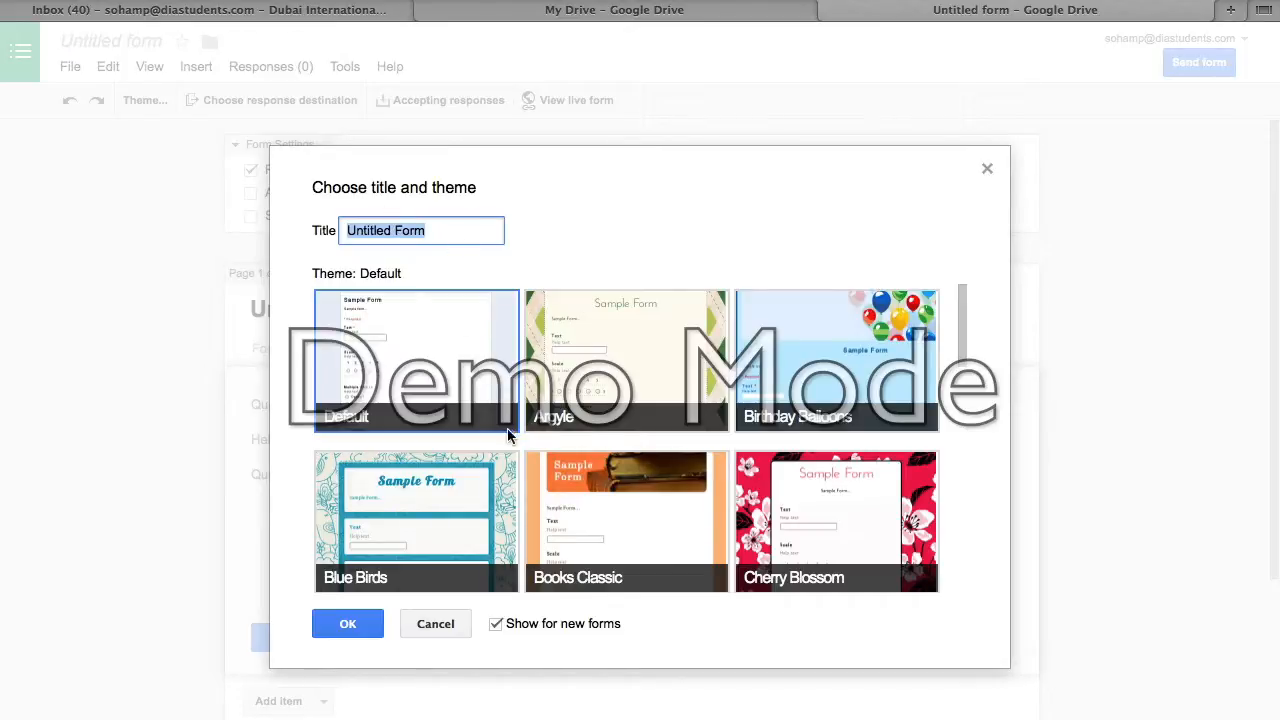
- Enter 'Literature Festival' as the form title and confirm the Books Classic theme
type("L")
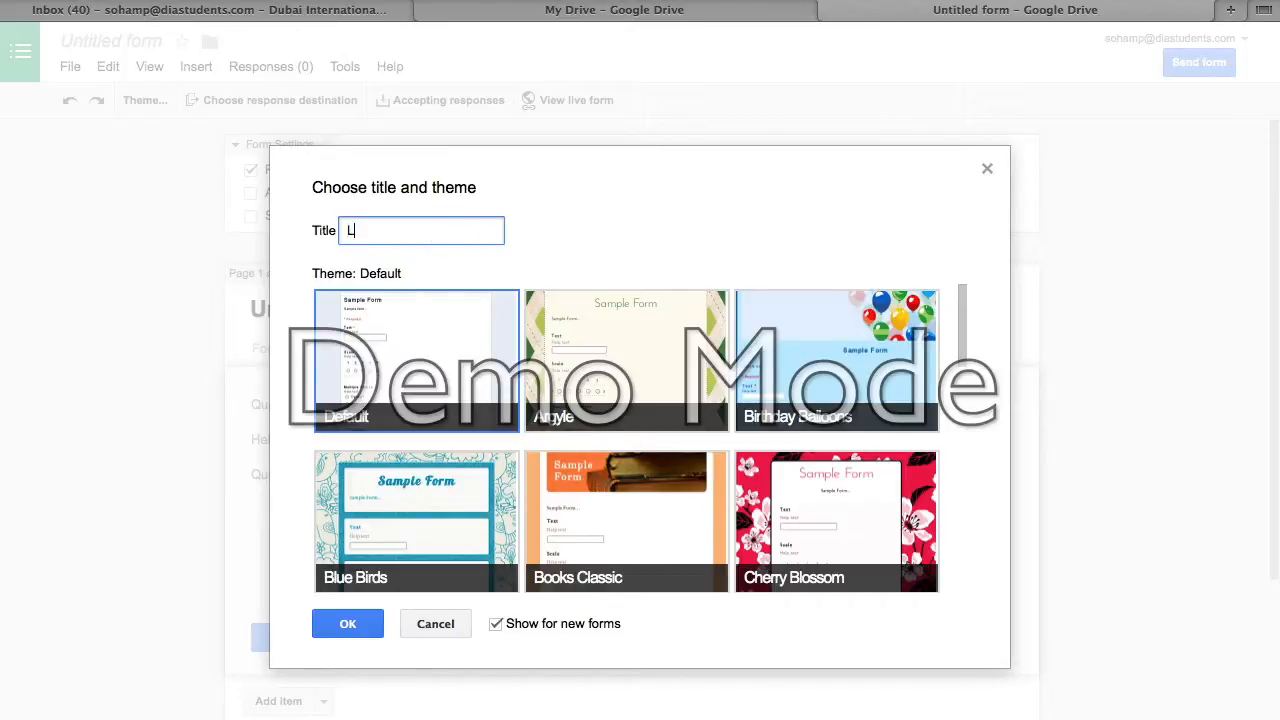
type("iterature Festival")
scroll(573, 482, "down", 10)
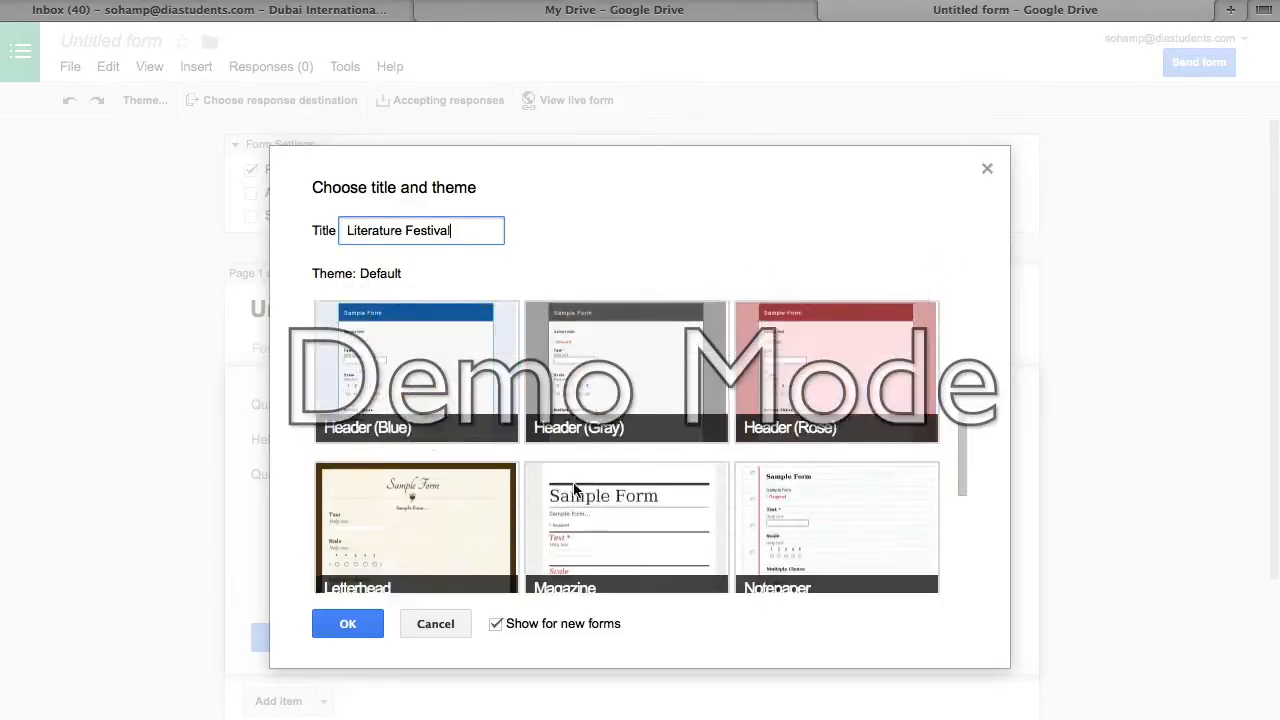
scroll(573, 482, "up", 10)
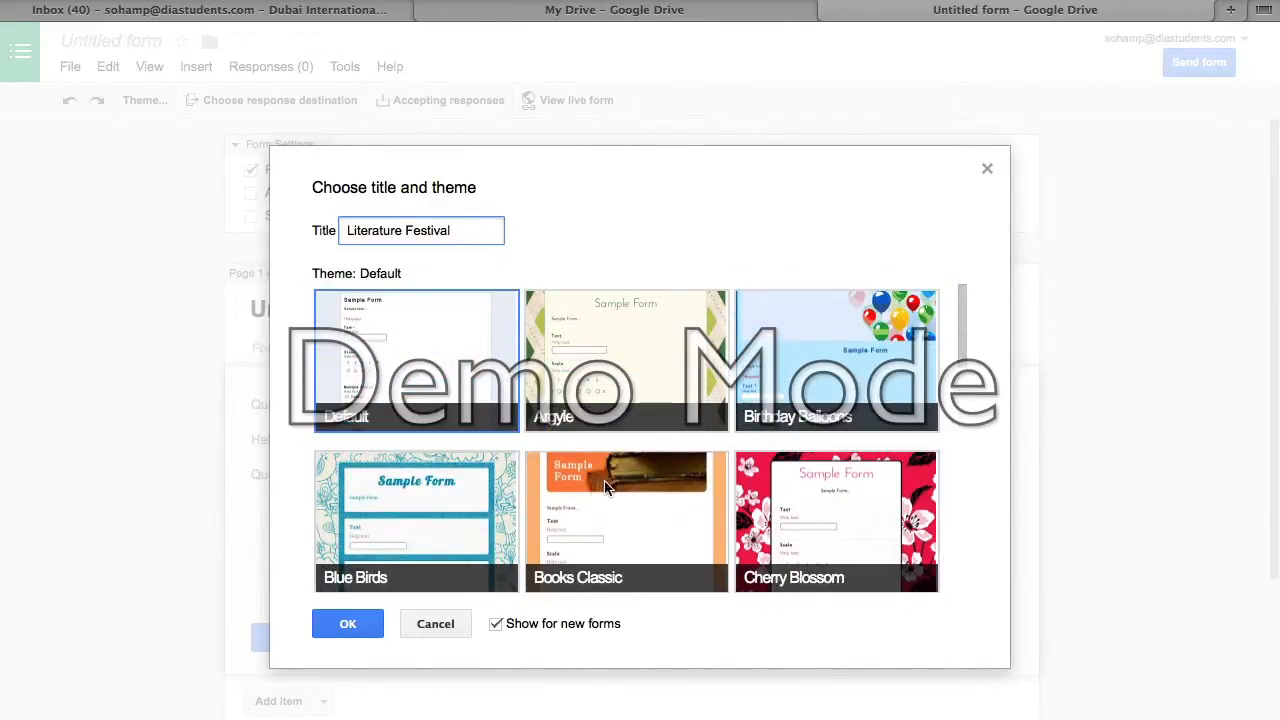
scroll(615, 508, "down", 1)
left_click(615, 508)
double_click(615, 503)
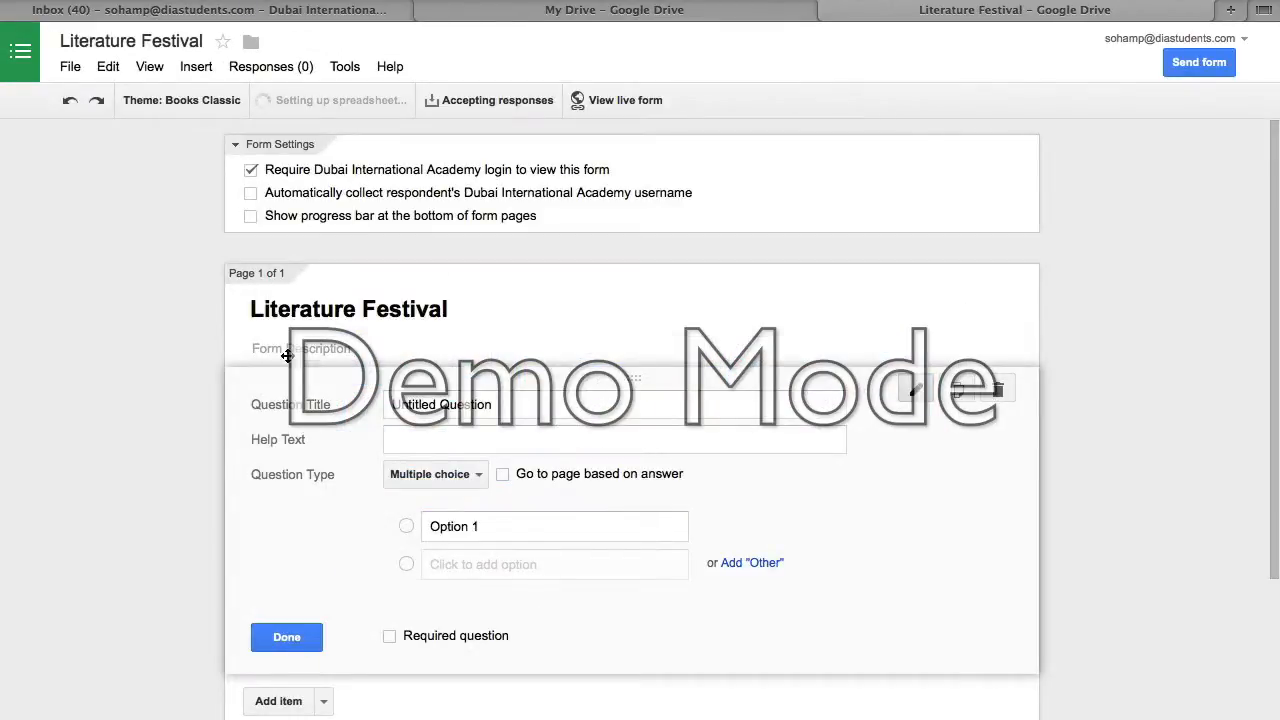
- Replace the first question's placeholder title with 'Name'
left_click(477, 311)
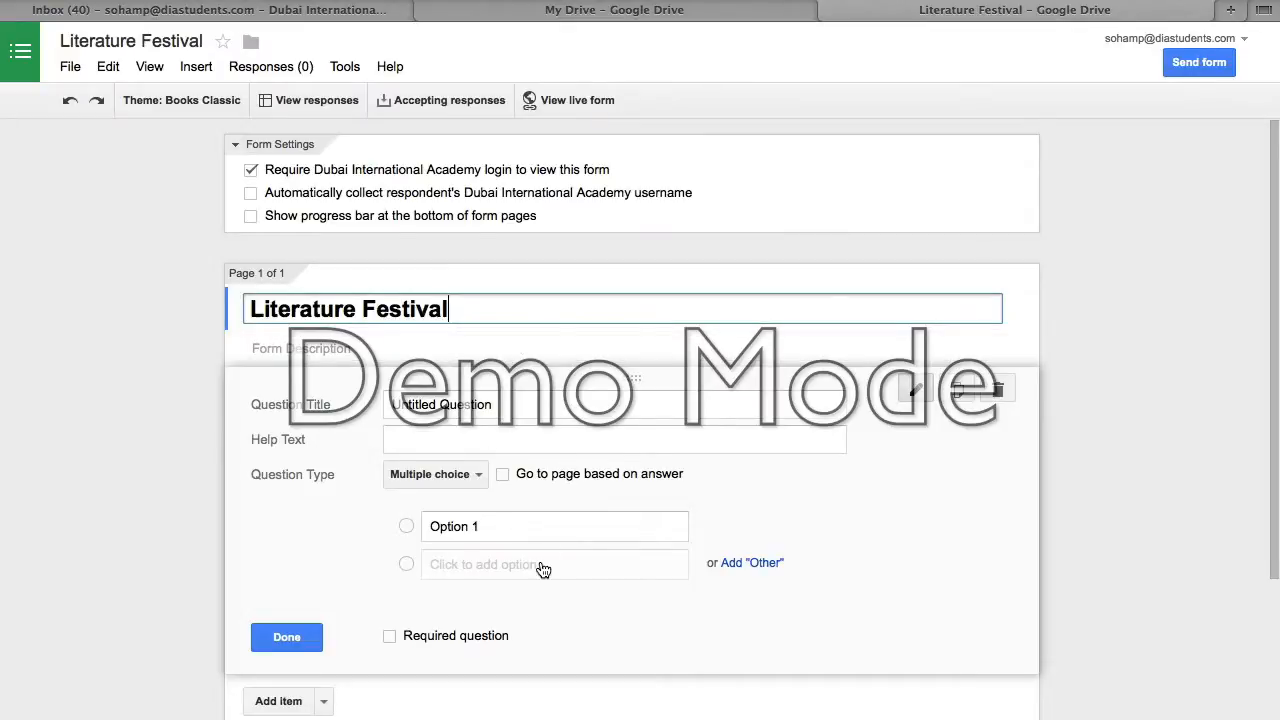
scroll(540, 560, "down", 5)
scroll(540, 560, "up", 3)
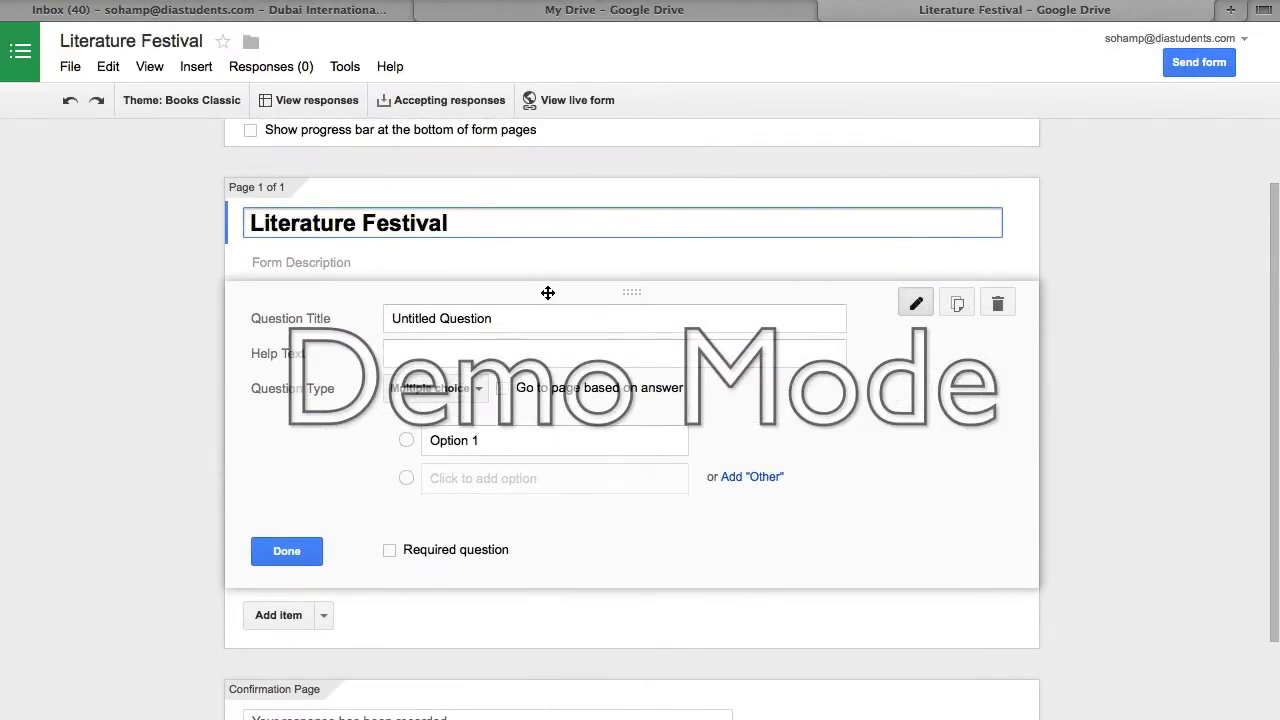
left_click(518, 328)
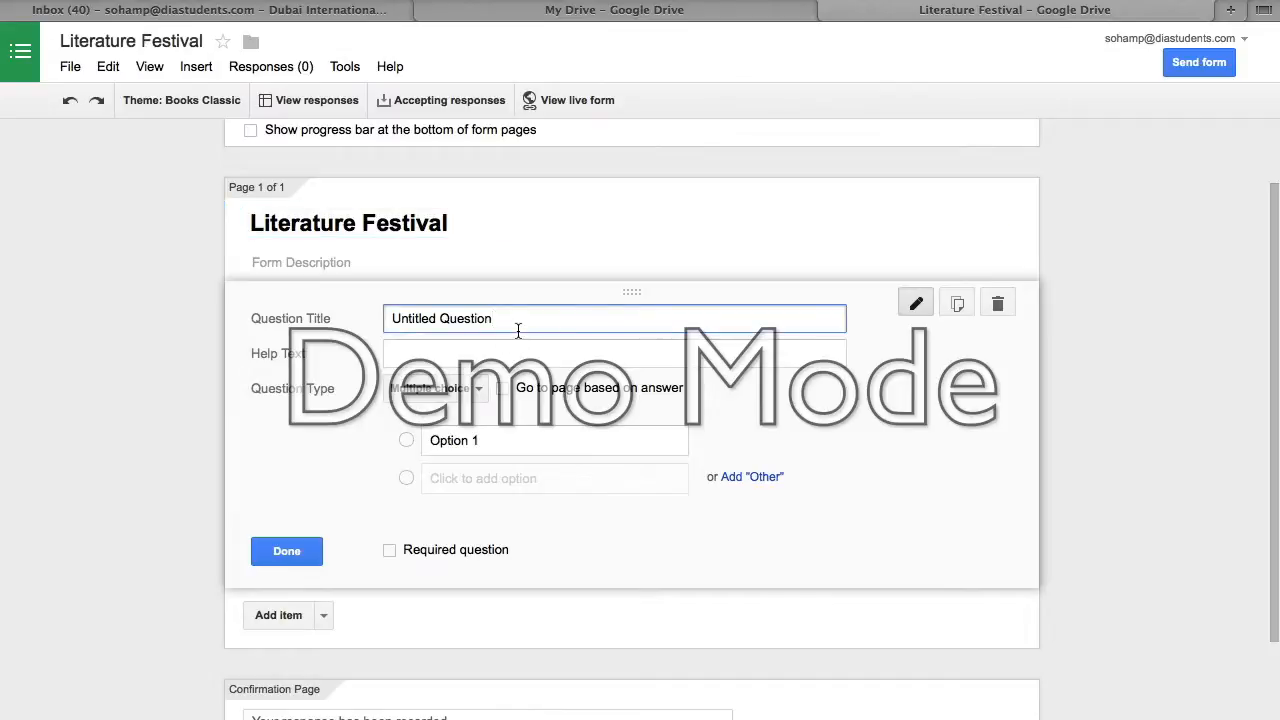
triple_click(518, 330)
type("Name")
- Make Name a required Paragraph text question, then add a new question below it
left_click(440, 392)
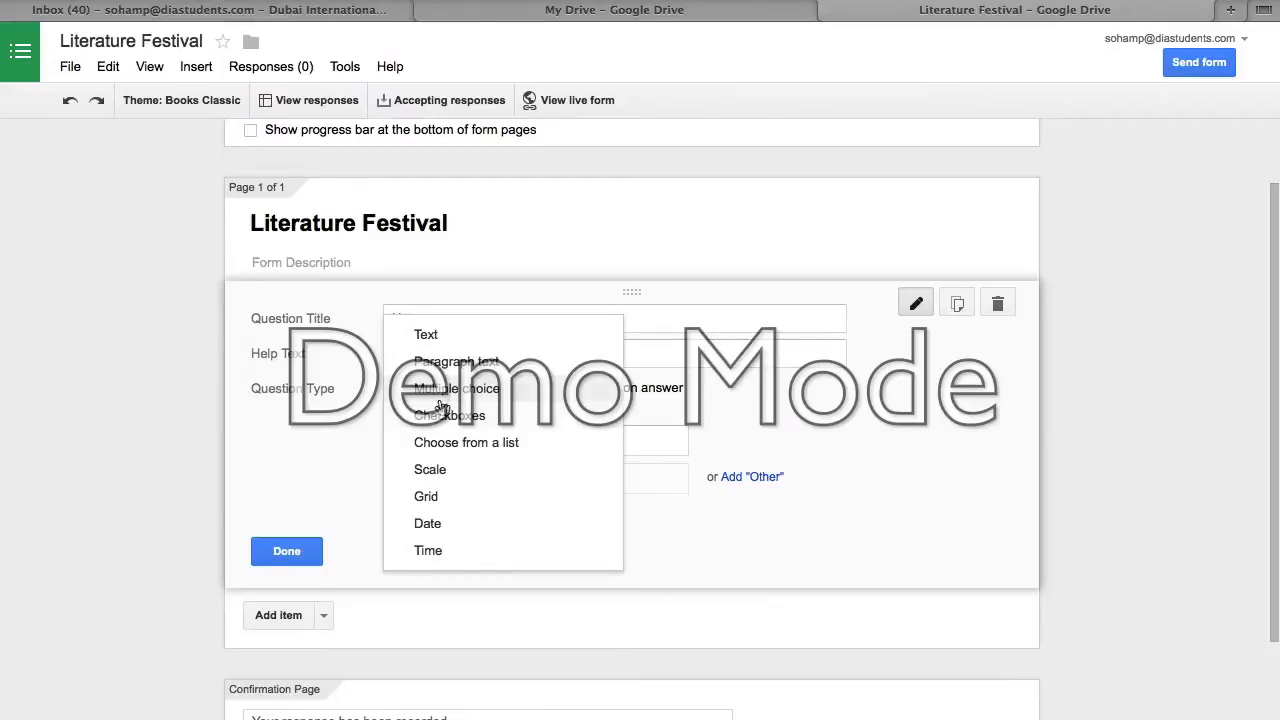
left_click(460, 364)
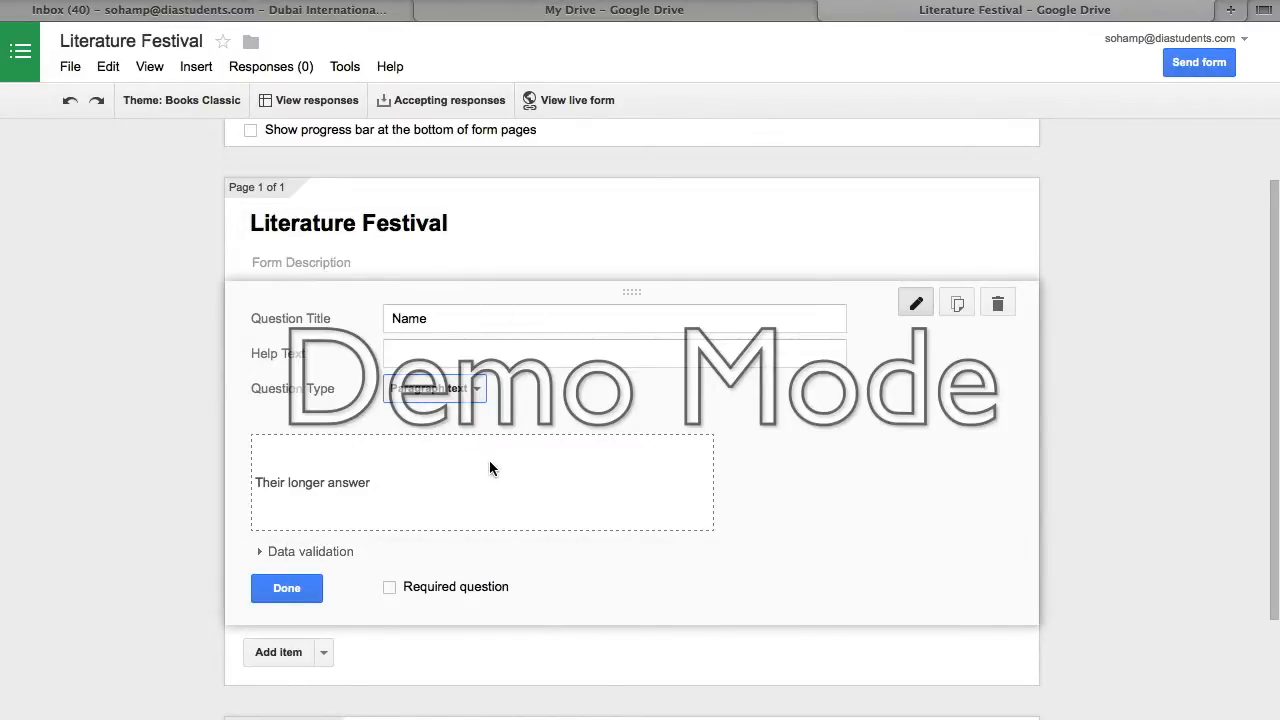
left_click(391, 589)
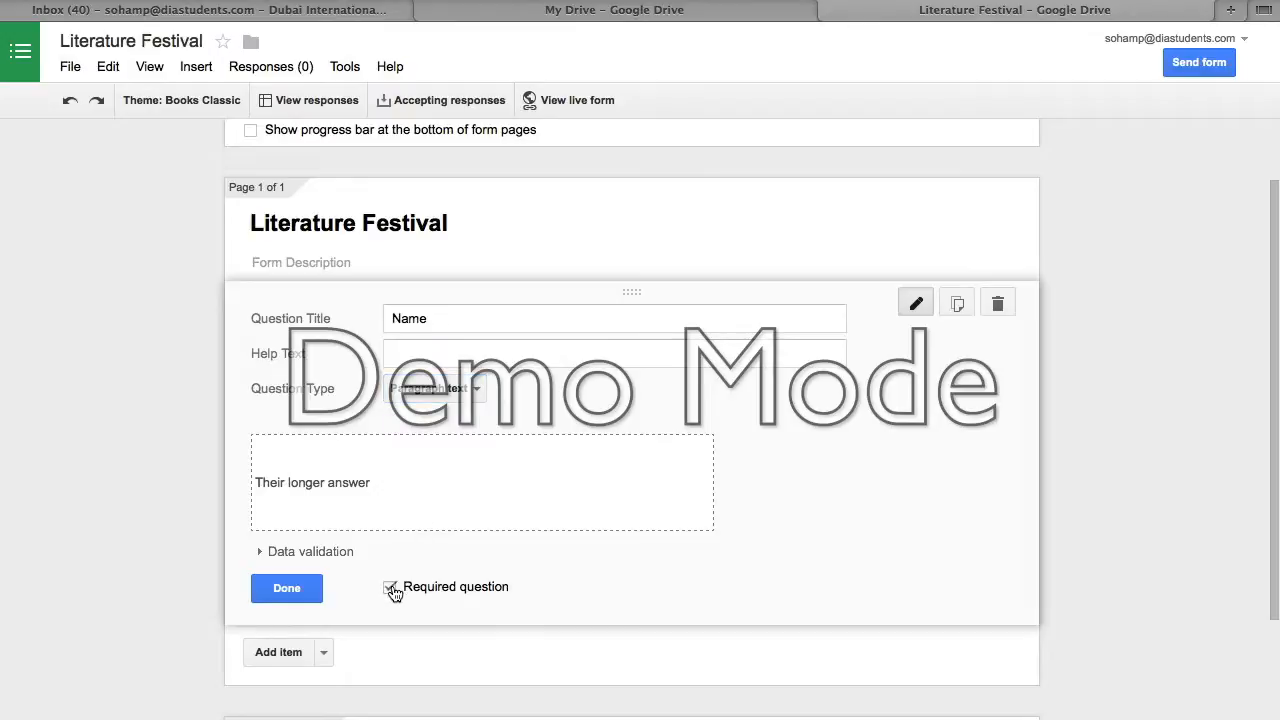
left_click(286, 589)
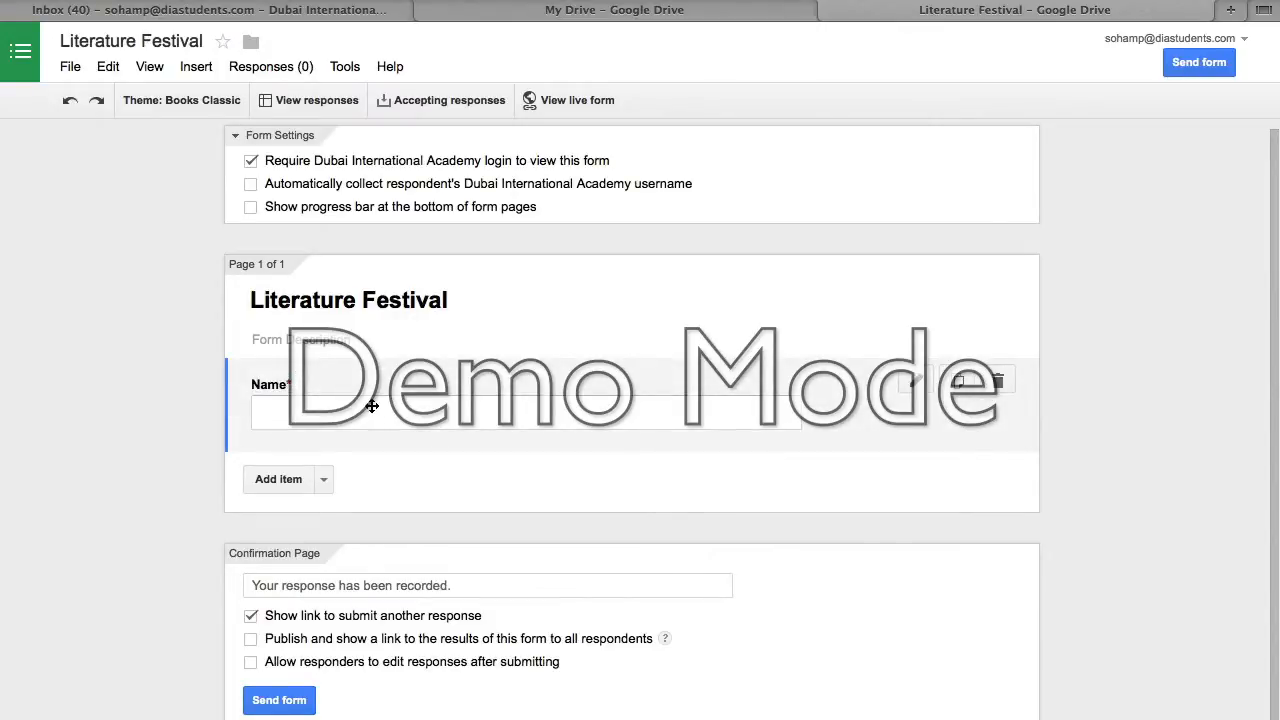
left_click(302, 479)
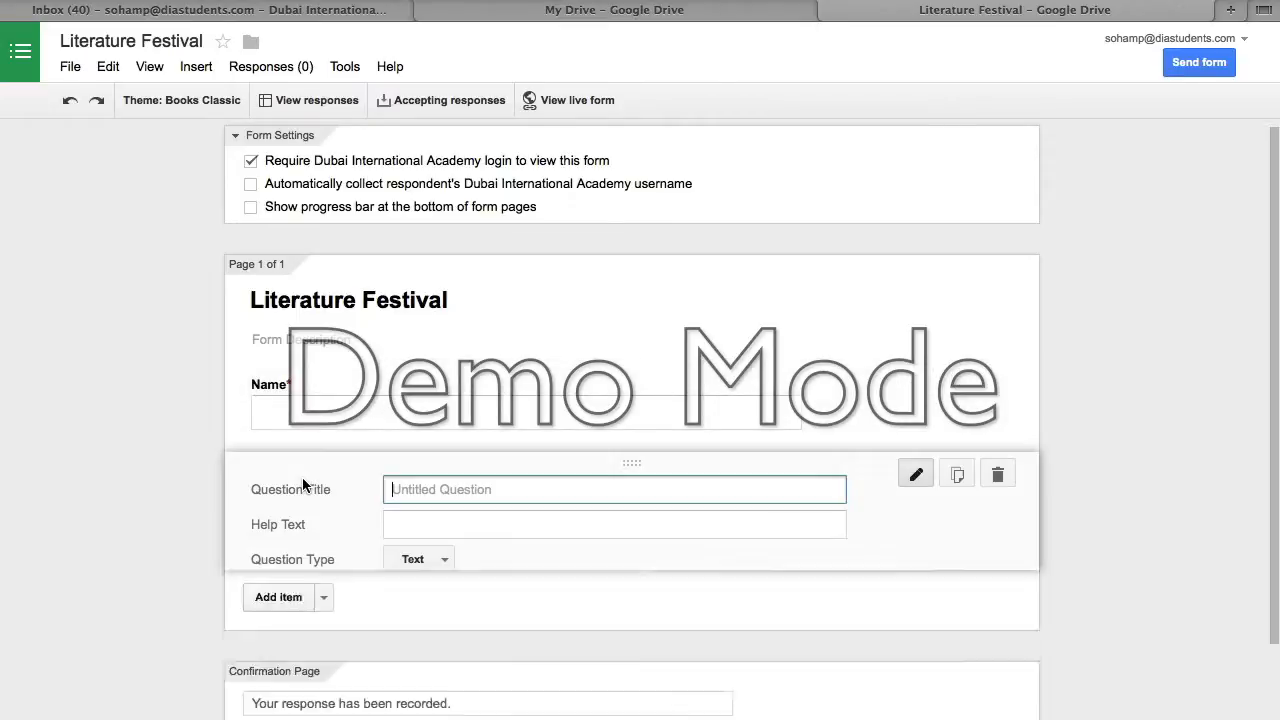
- Make the new question multiple choice, titled 'What do you like to read?'
left_click(433, 565)
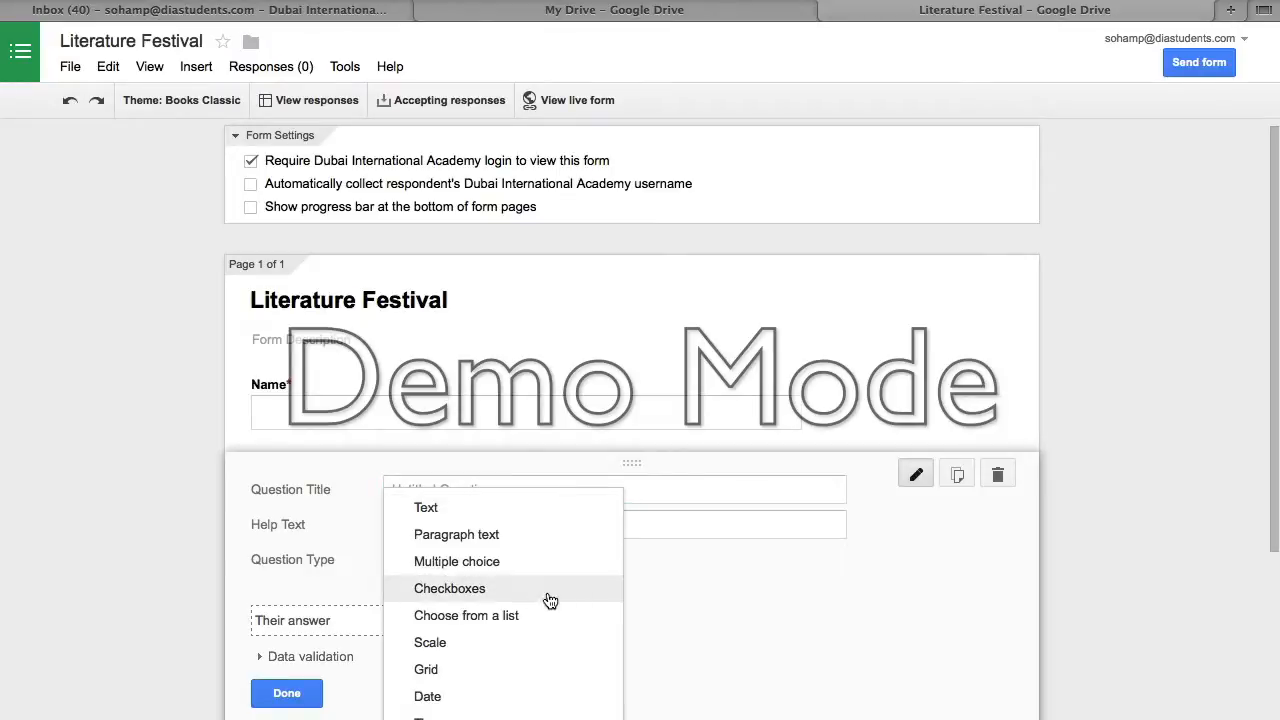
left_click(527, 569)
left_click(612, 490)
type("What ")
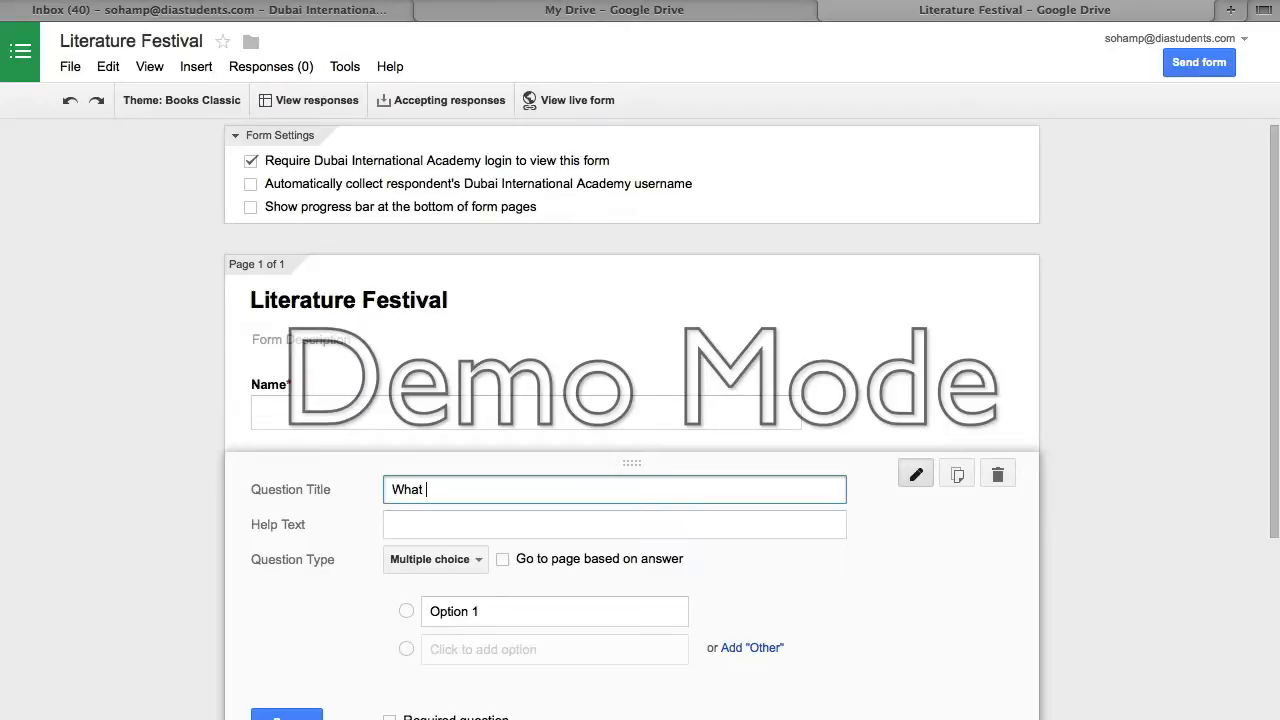
type("do you like to read?")
key("Tab")
key("Tab")
key("Tab")
key("Tab")
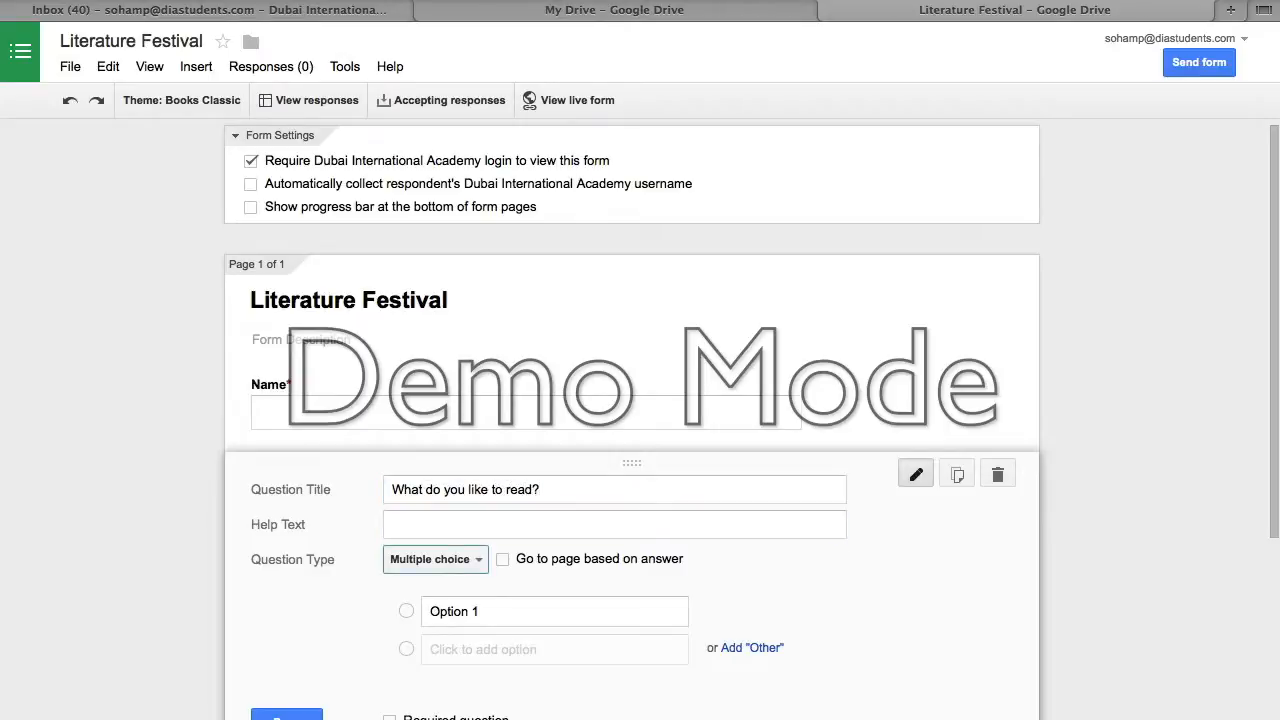
- Add the choices Horror, Mystery, Romance, Comedy and an Other option, then finish the question
type("Horror")
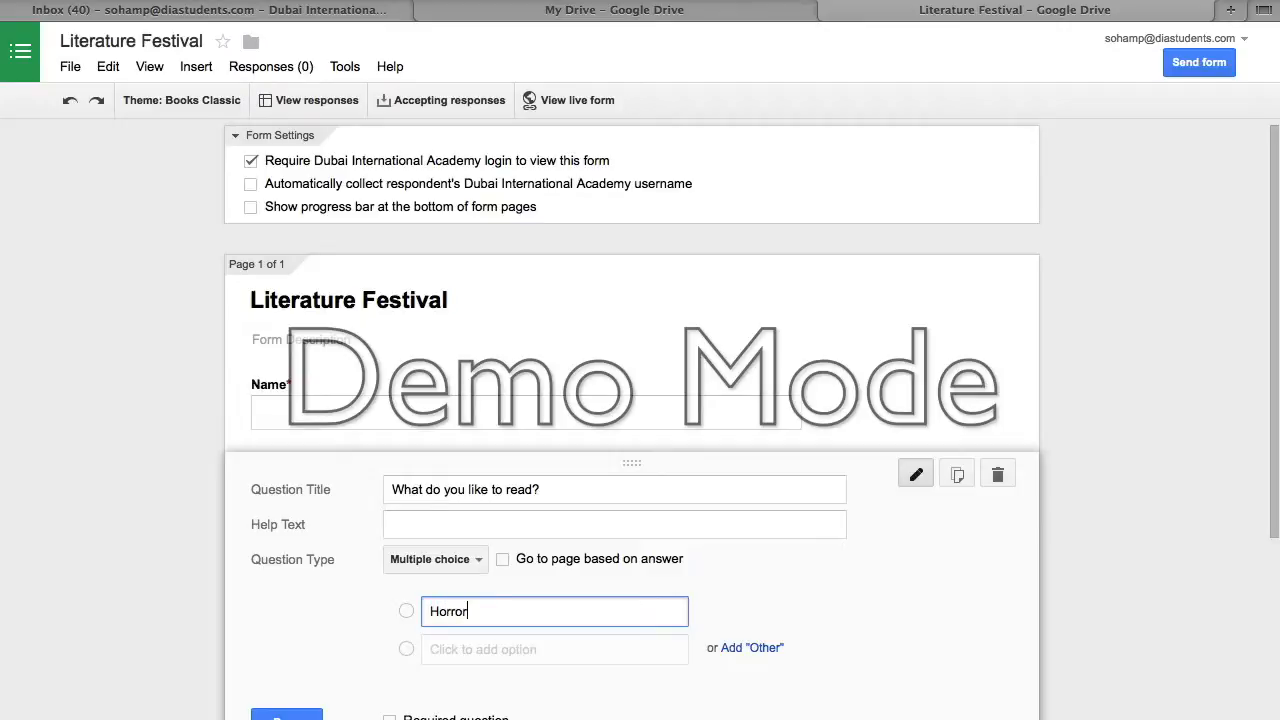
key("Return")
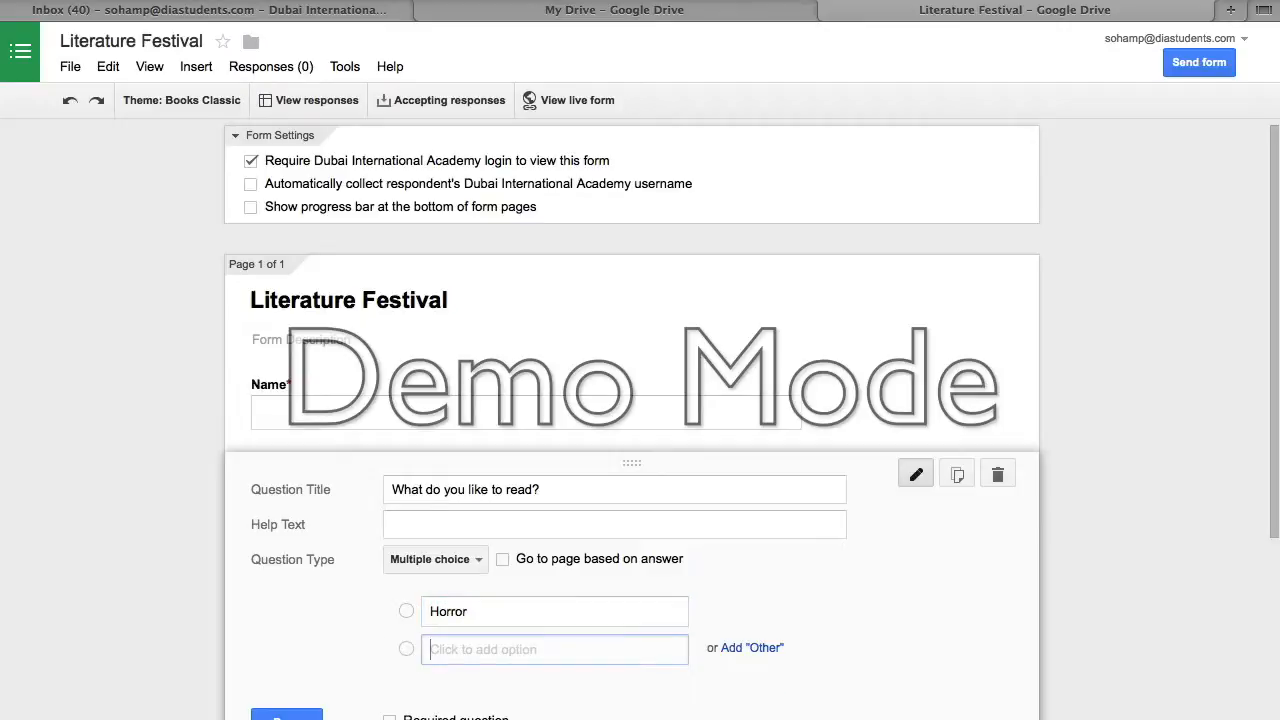
type("Mystery")
key("Tab")
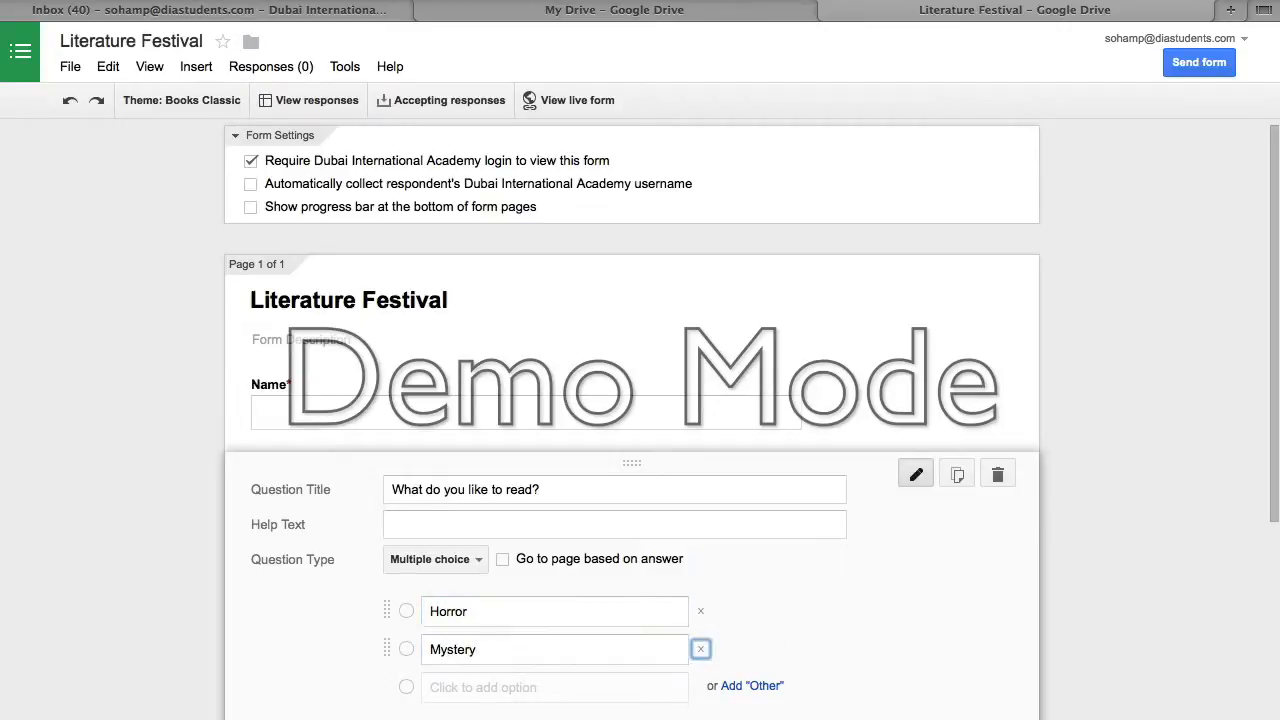
key("Tab")
type("Romance")
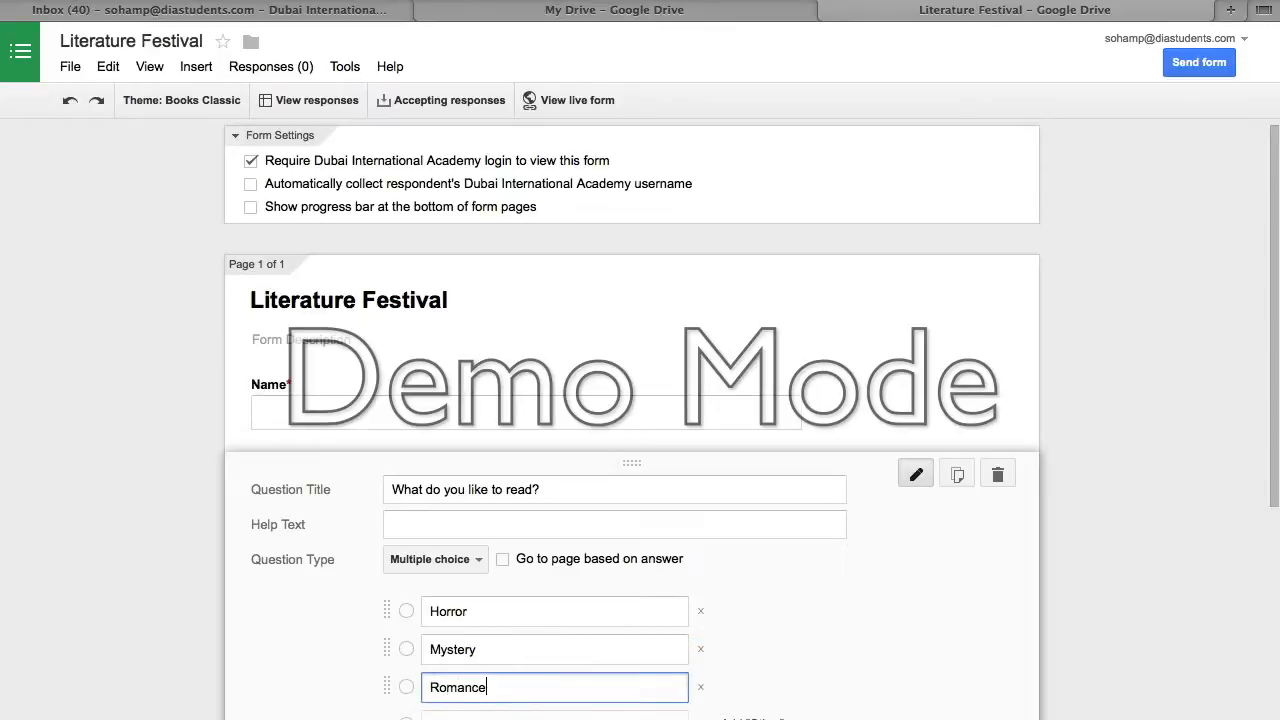
key("Tab")
key("Tab")
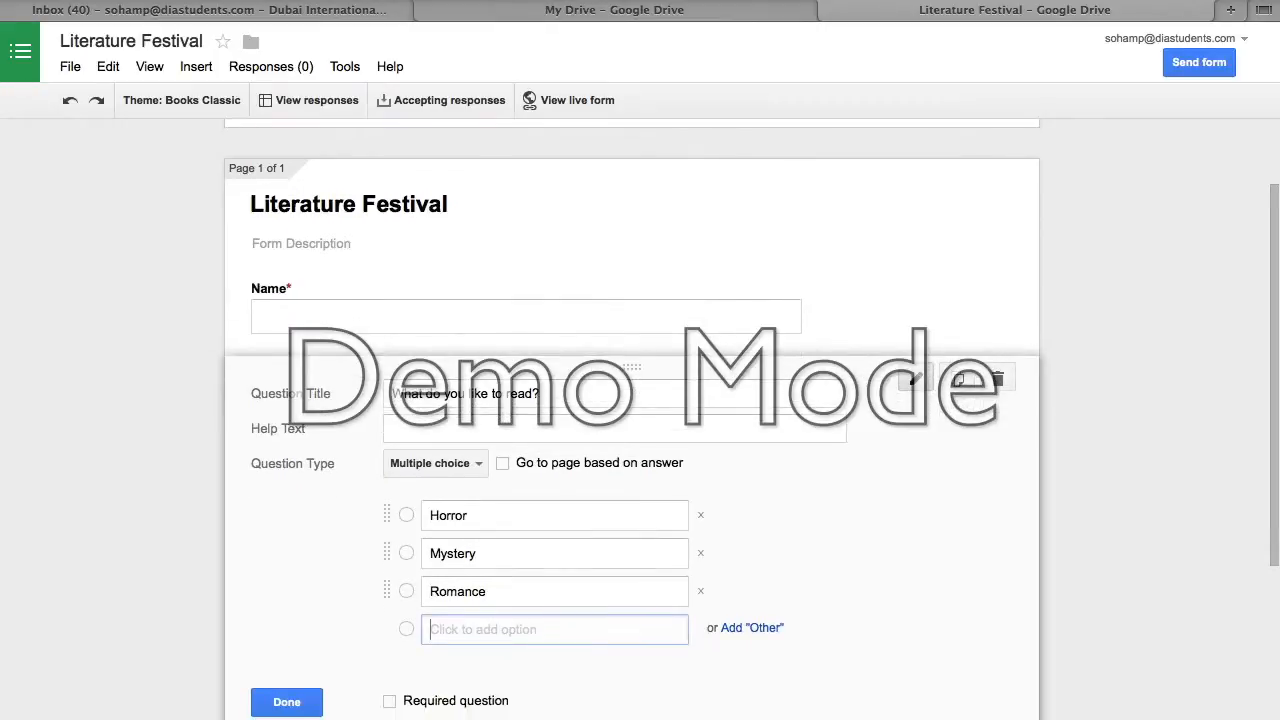
type("Comedy")
scroll(762, 497, "down", 3)
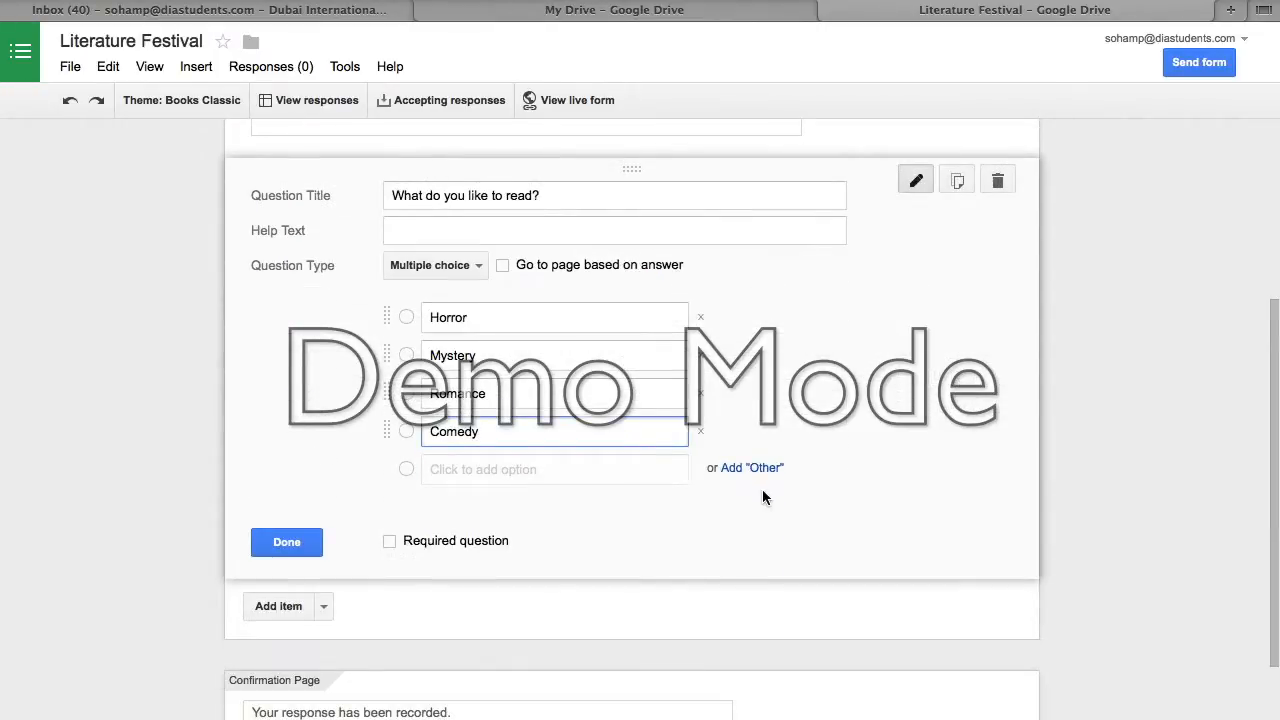
left_click(771, 470)
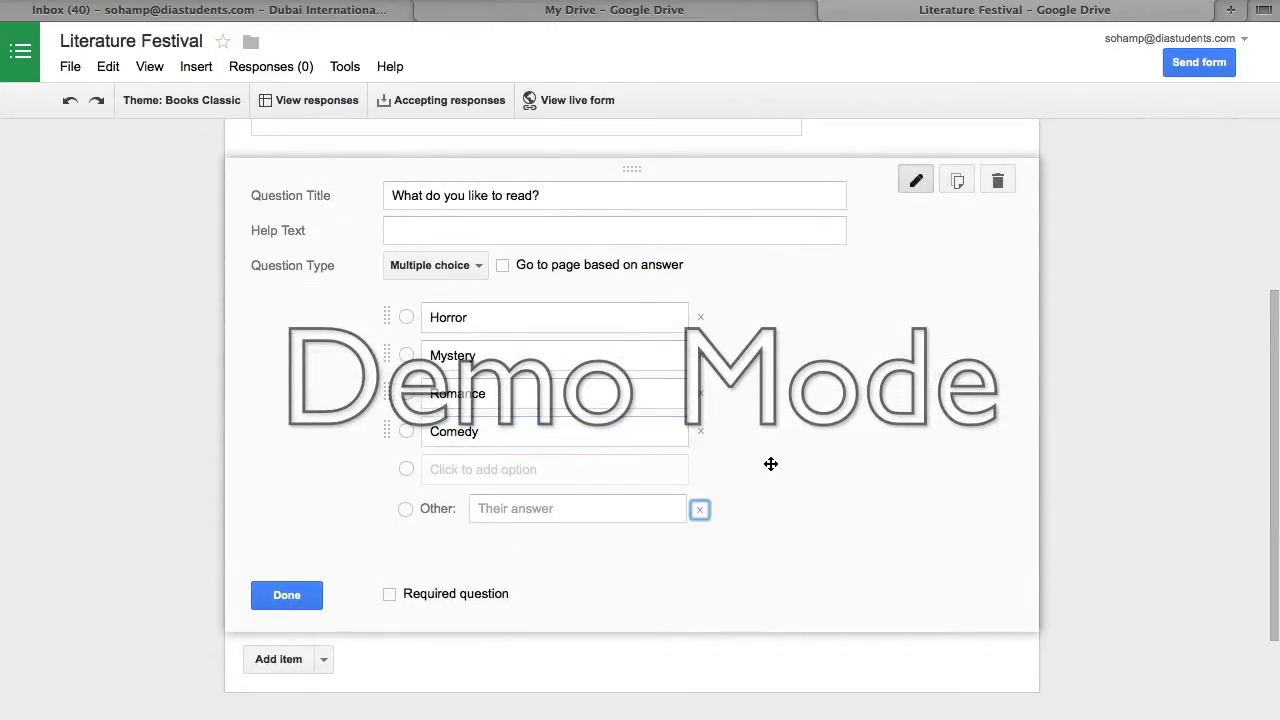
left_click(285, 595)
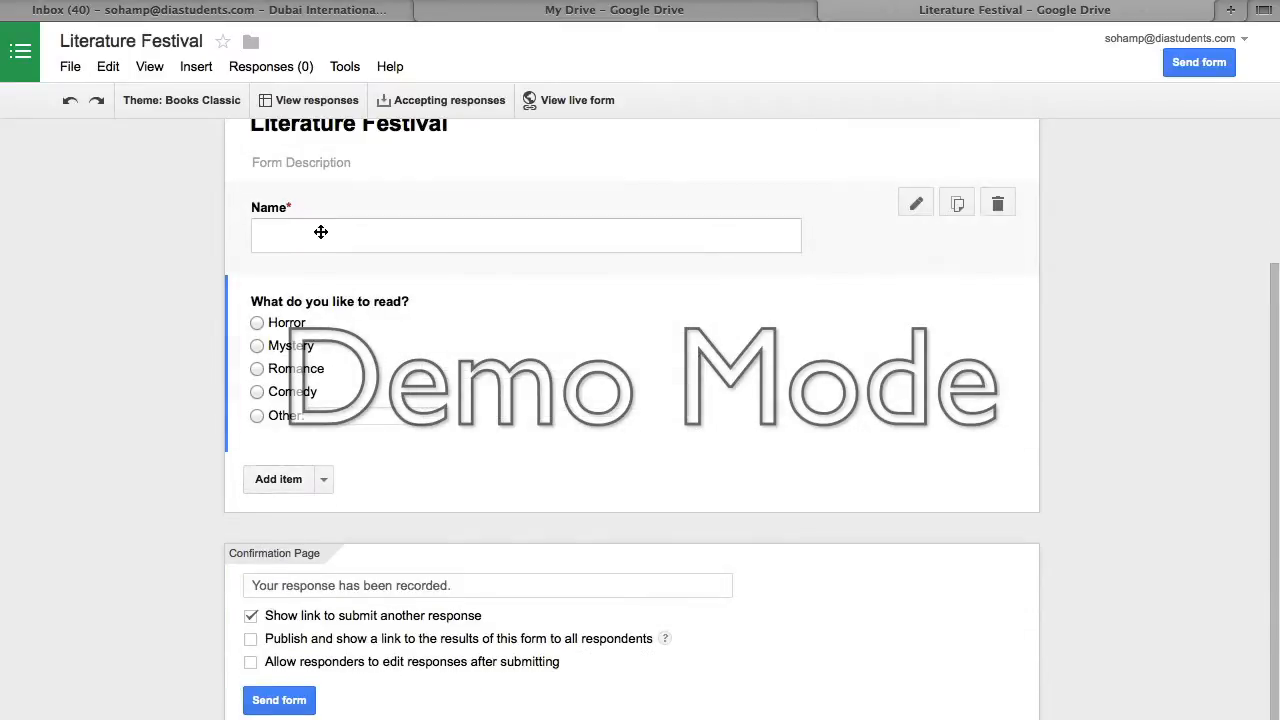
- Add a scale question 'How often do you read books?' running from 1 to 8
left_click(323, 482)
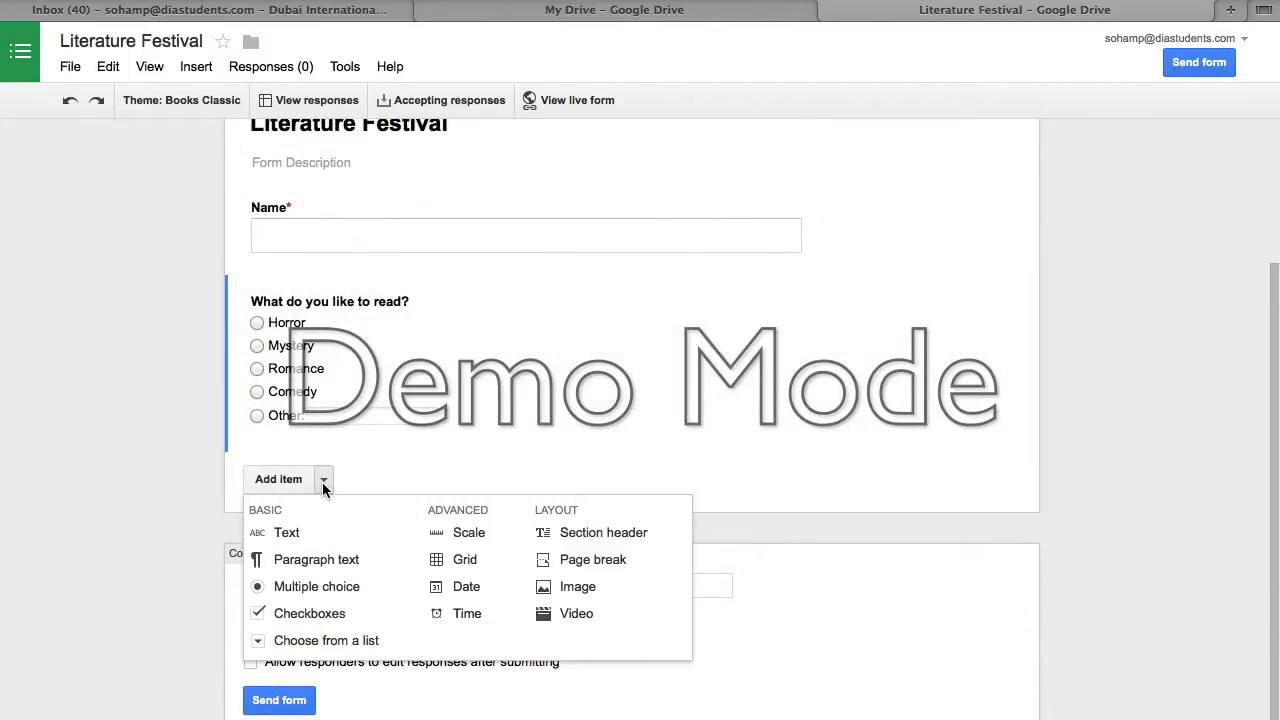
left_click(457, 536)
type("H")
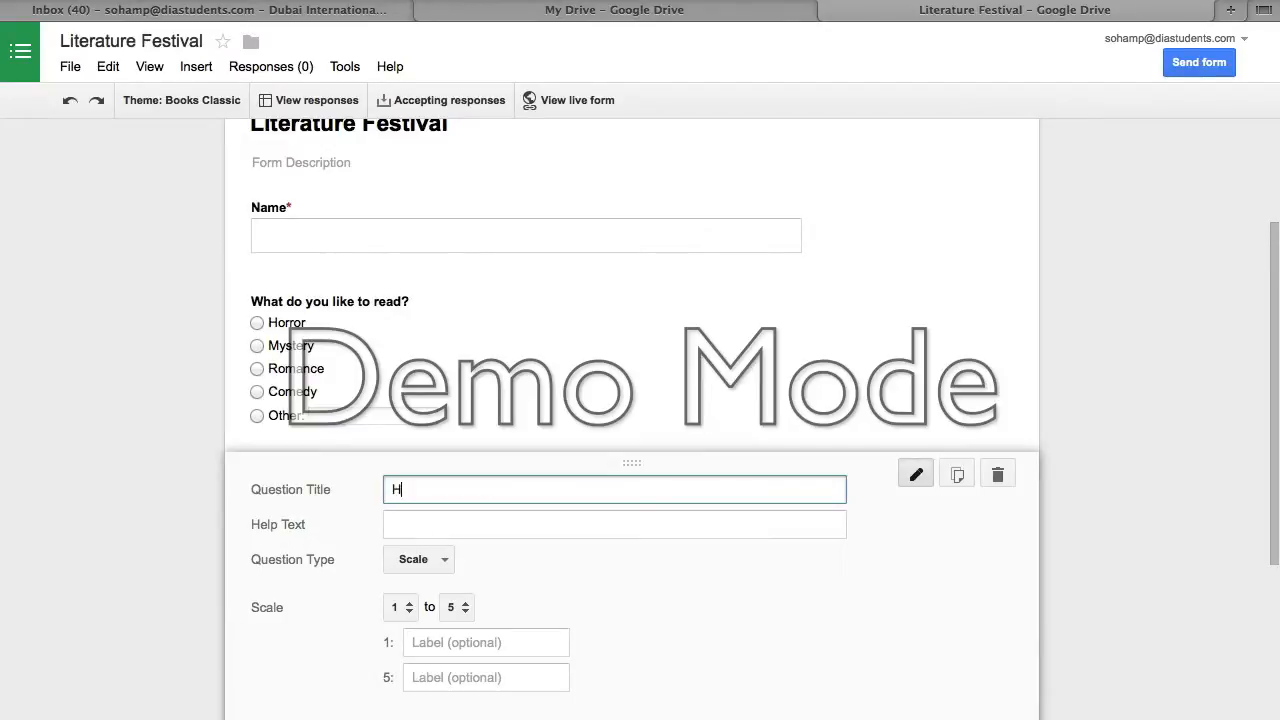
type("ow often do you read books?")
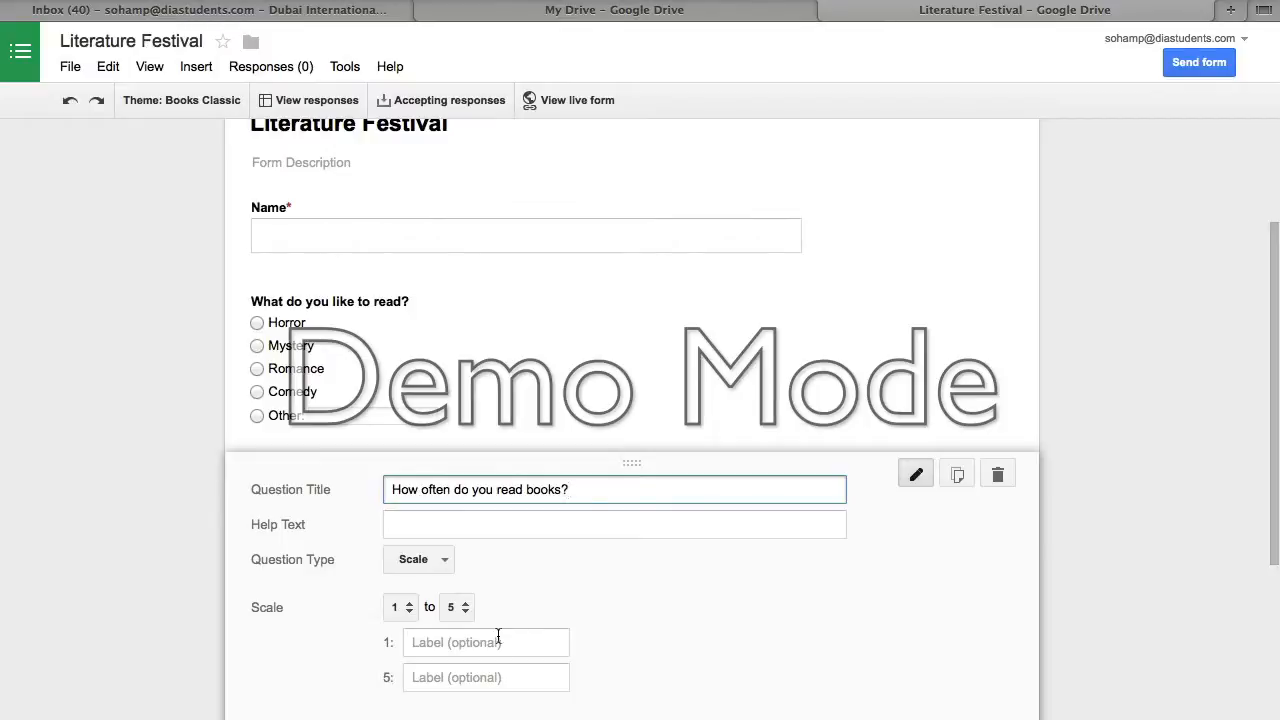
left_click(456, 607)
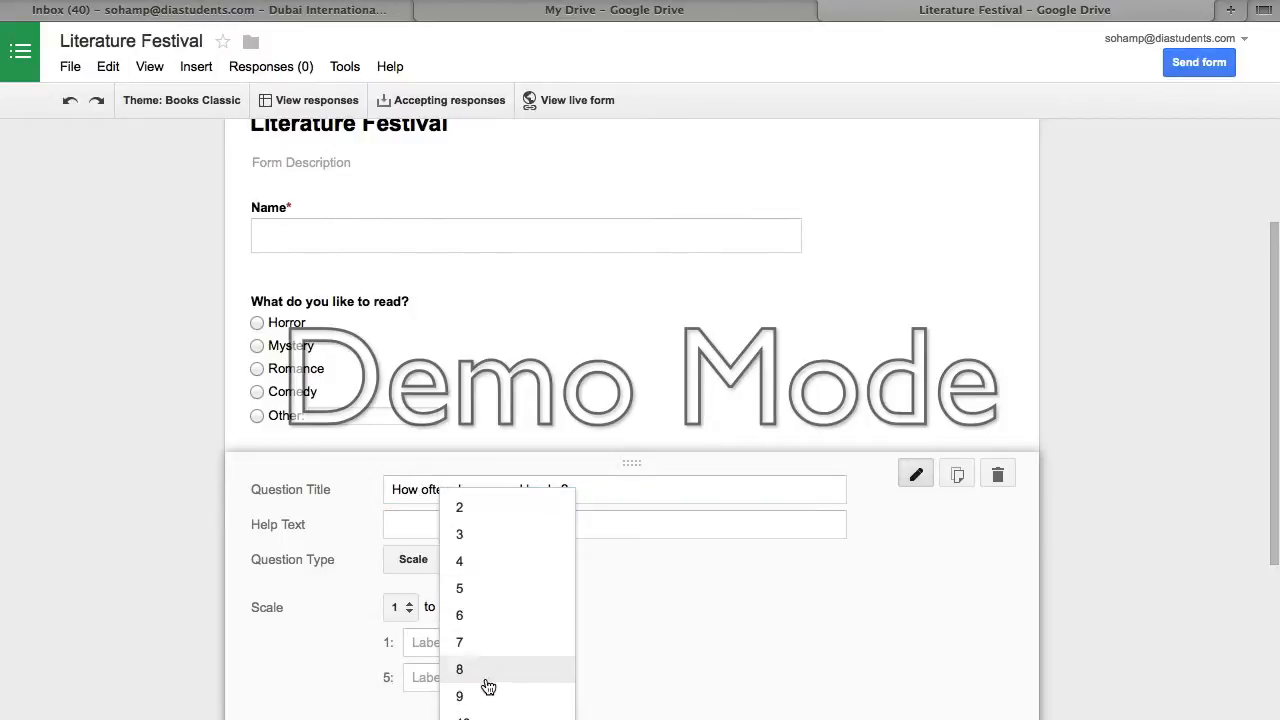
left_click(488, 676)
- Label the scale ends 'Do not read books' and 'Books is my life', then finish
left_click(449, 640)
type("Do not read books")
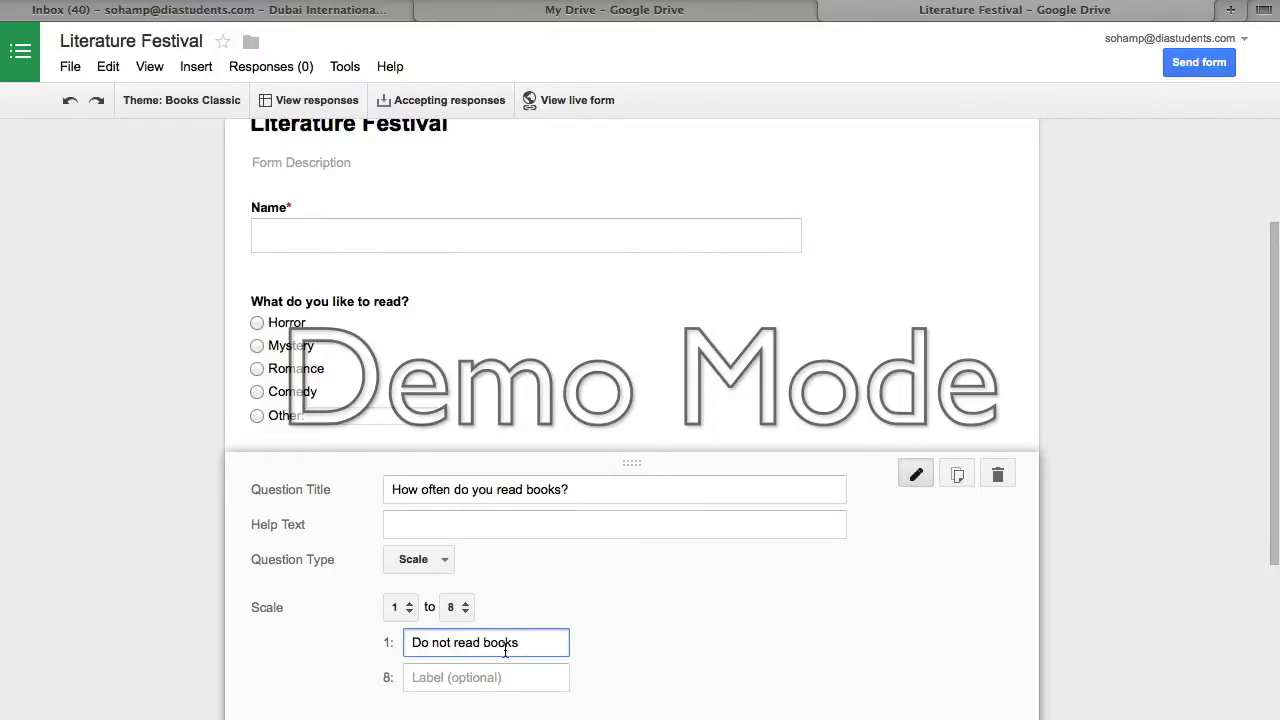
scroll(514, 585, "down", 2)
left_click(529, 569)
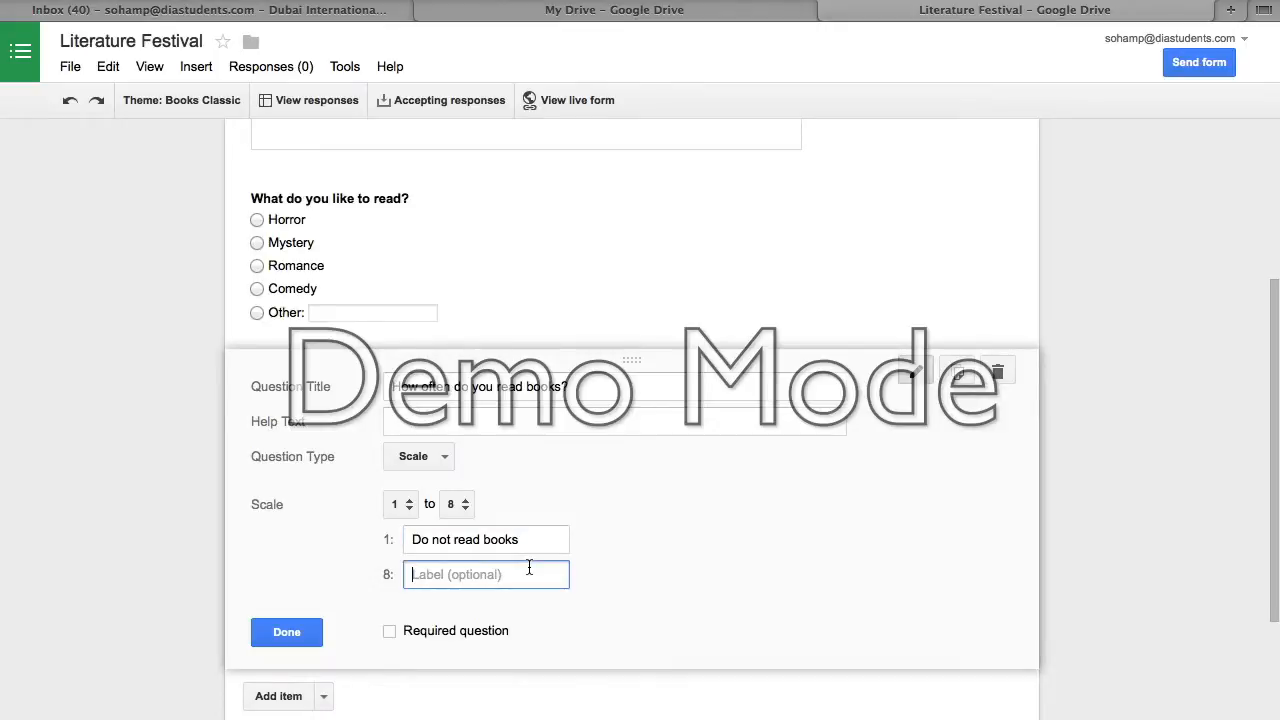
type("Books is my life")
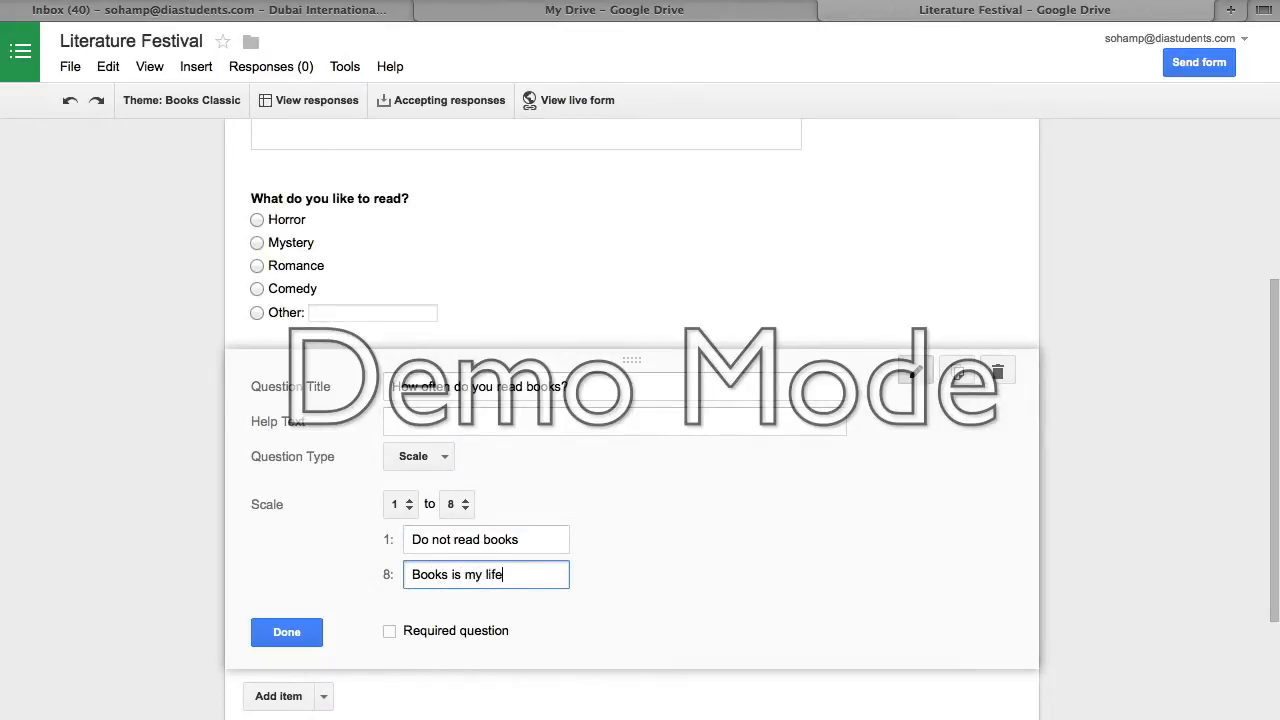
scroll(505, 567, "down", 2)
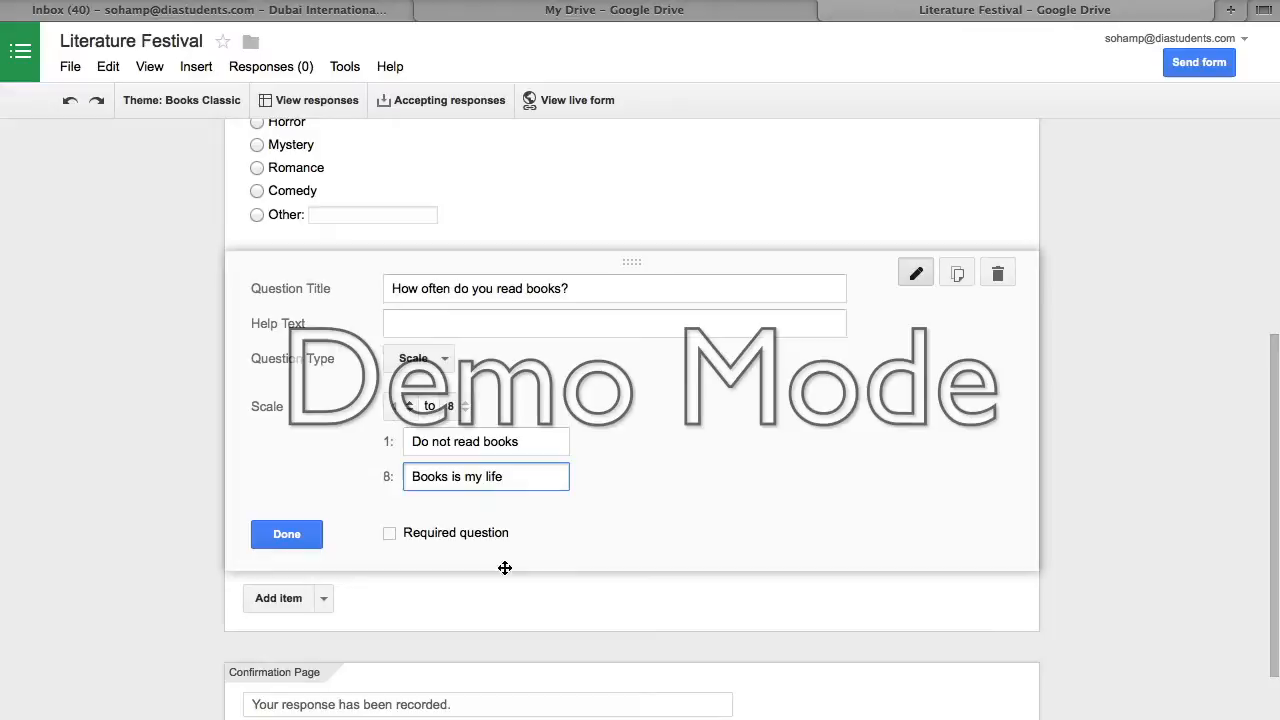
left_click(280, 537)
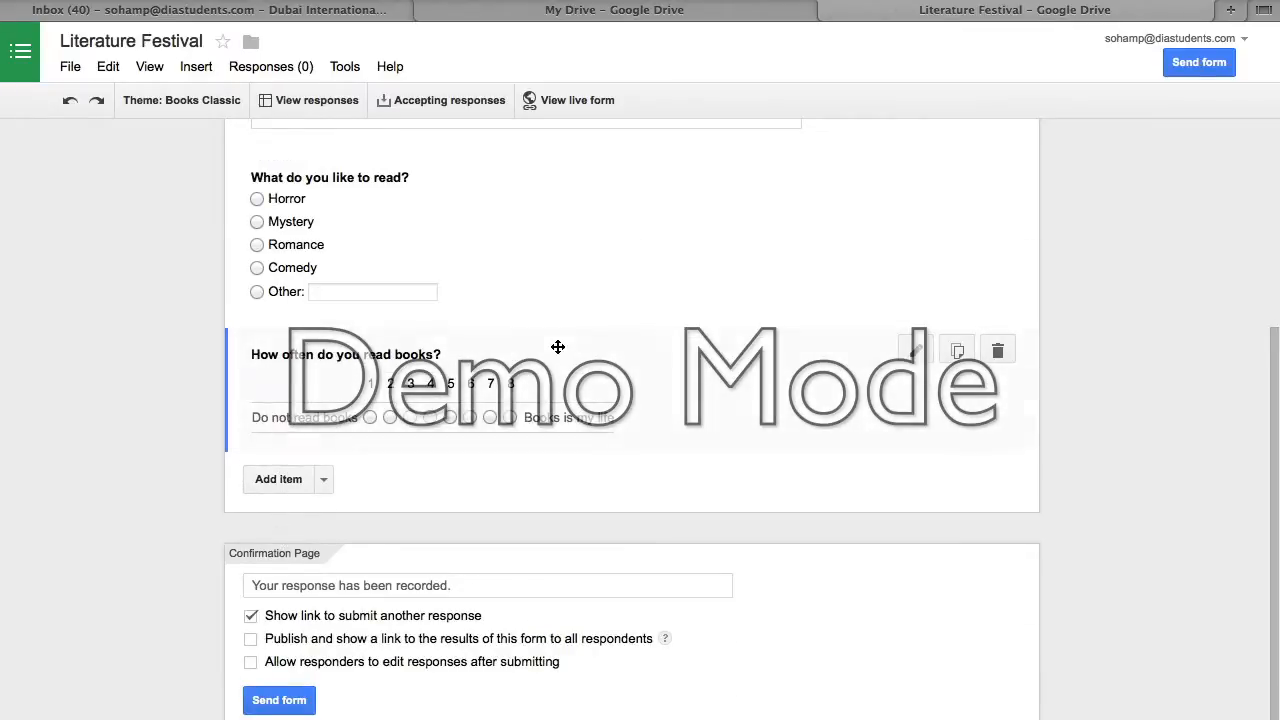
- Add a grid question titled 'Reading habits'
scroll(557, 346, "up", 2)
scroll(557, 343, "up", 1)
scroll(557, 340, "down", 3)
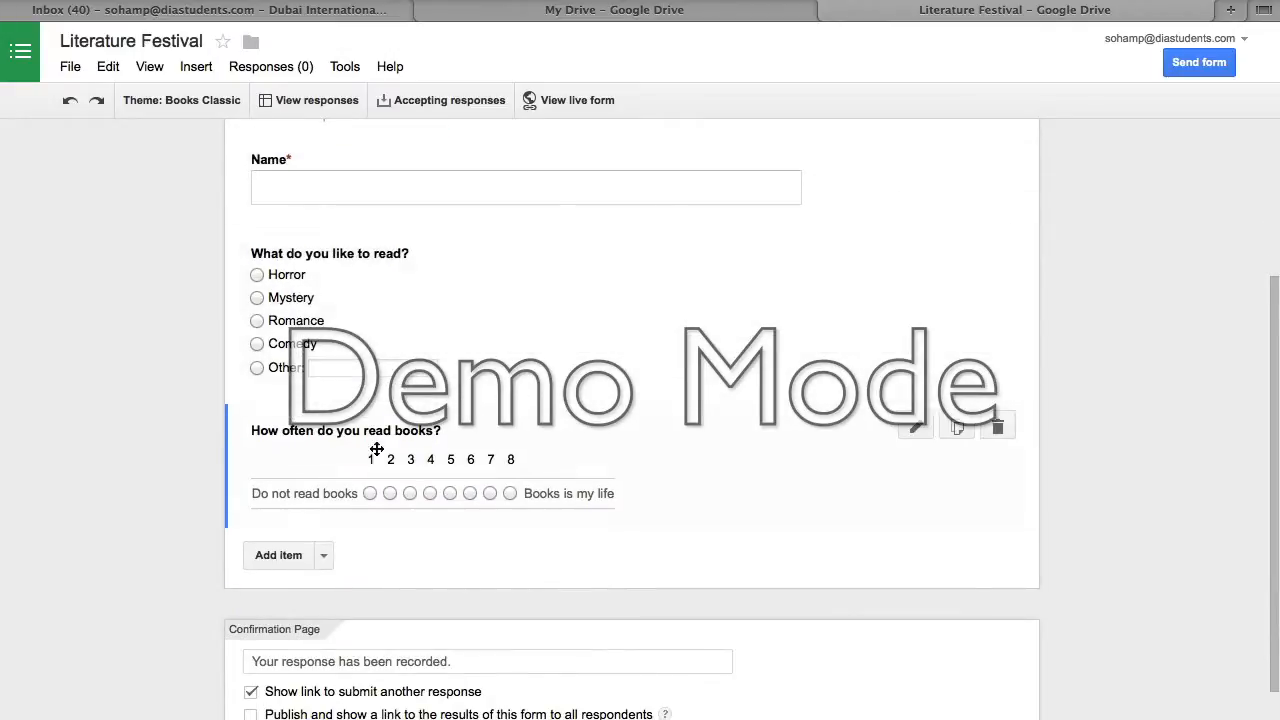
left_click(323, 555)
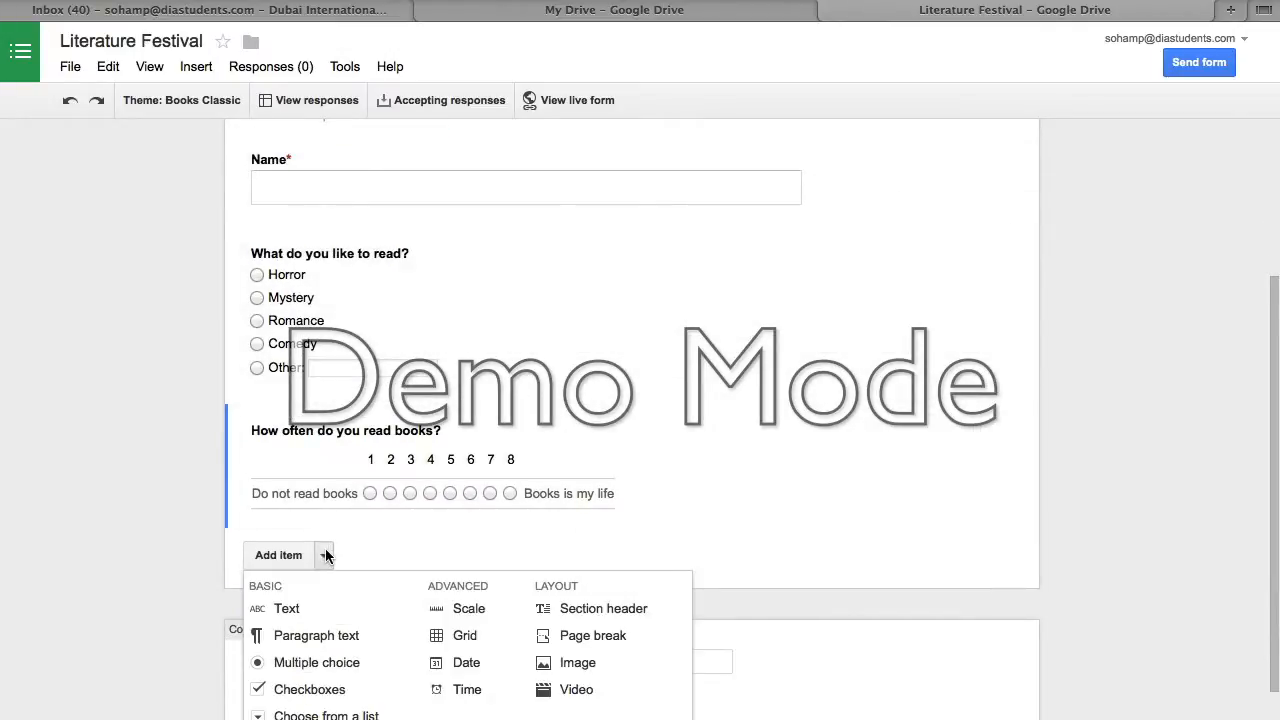
left_click(478, 646)
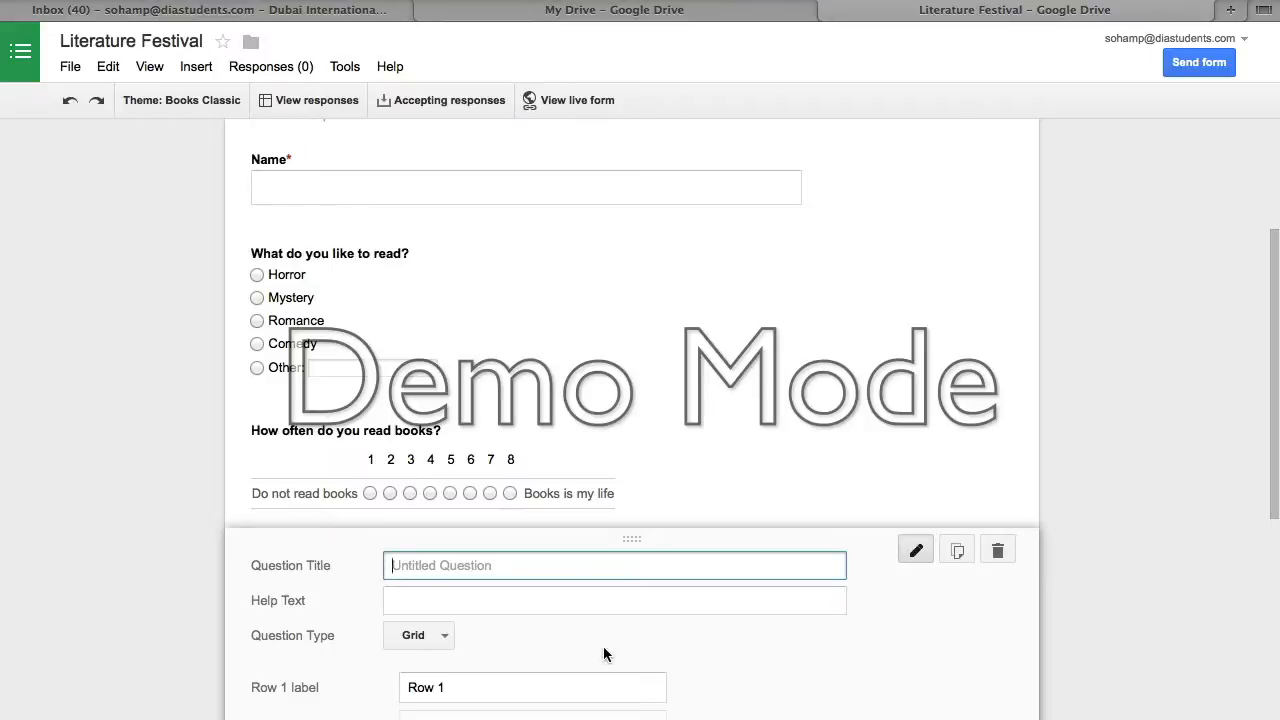
type("Reading habits")
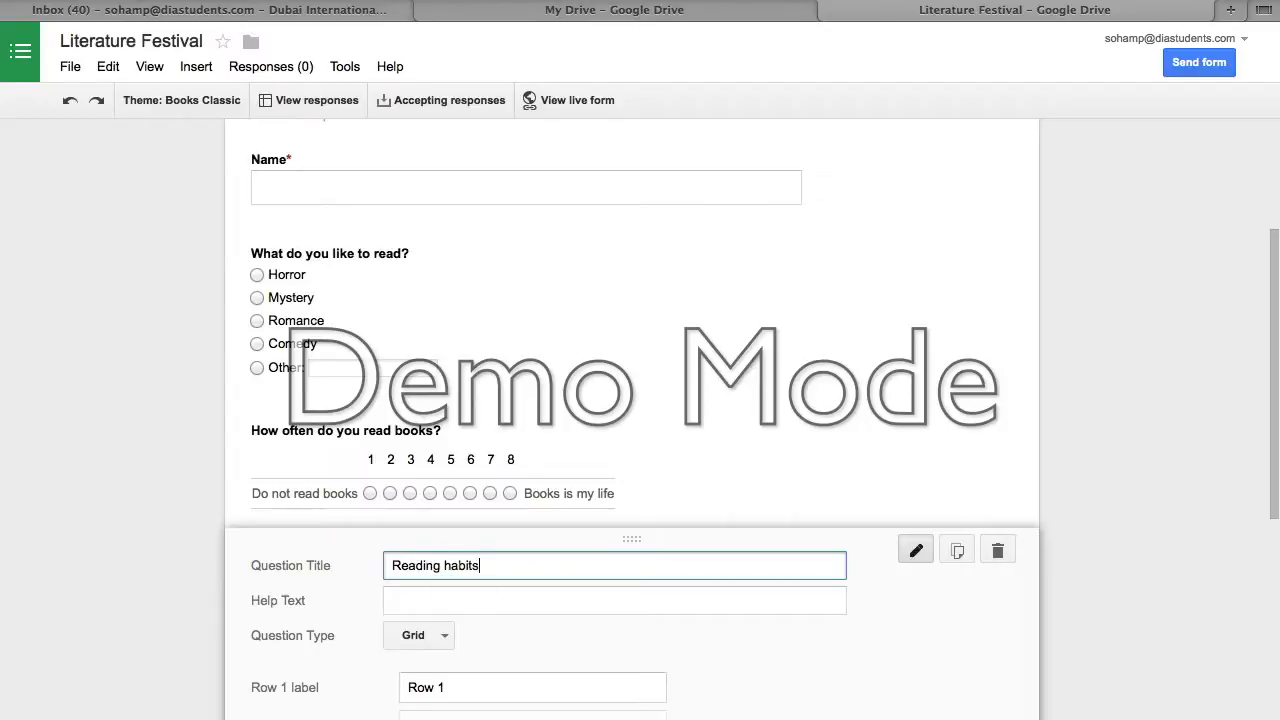
- Give the grid rows Row 1 and Row 2 and columns Column 1 and Column 2, then finish it
scroll(623, 610, "down", 5)
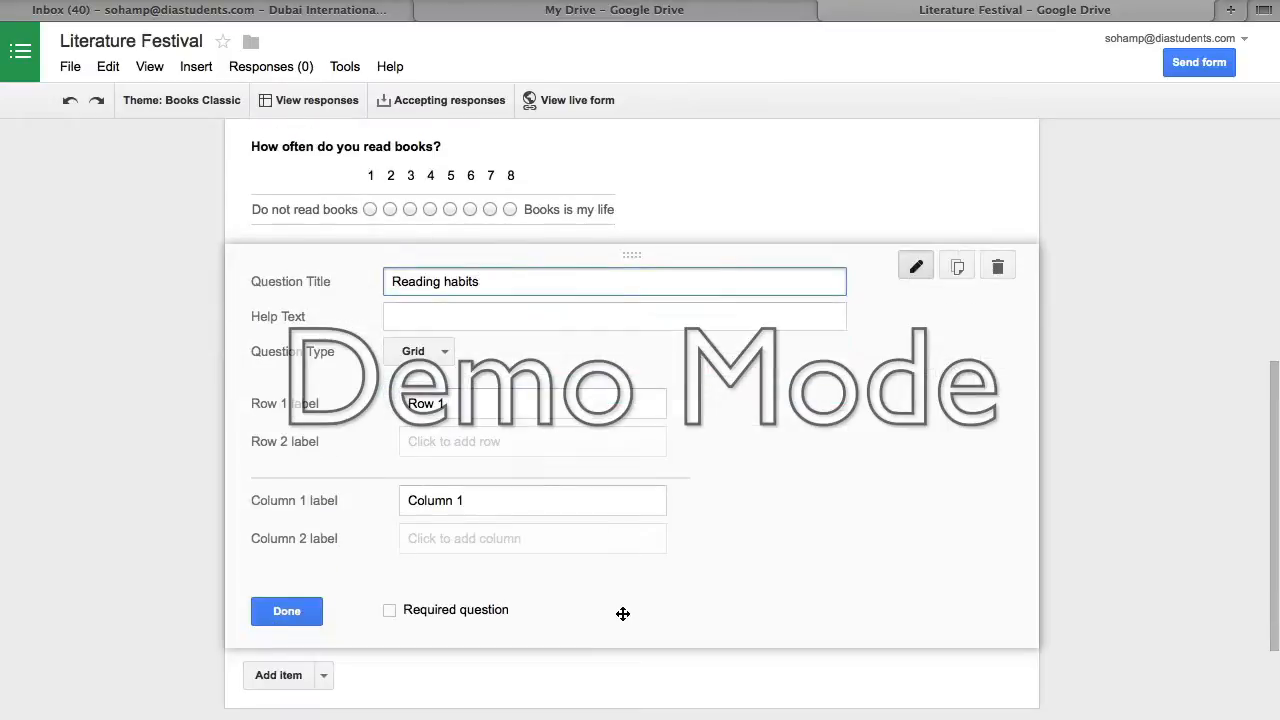
left_click(516, 405)
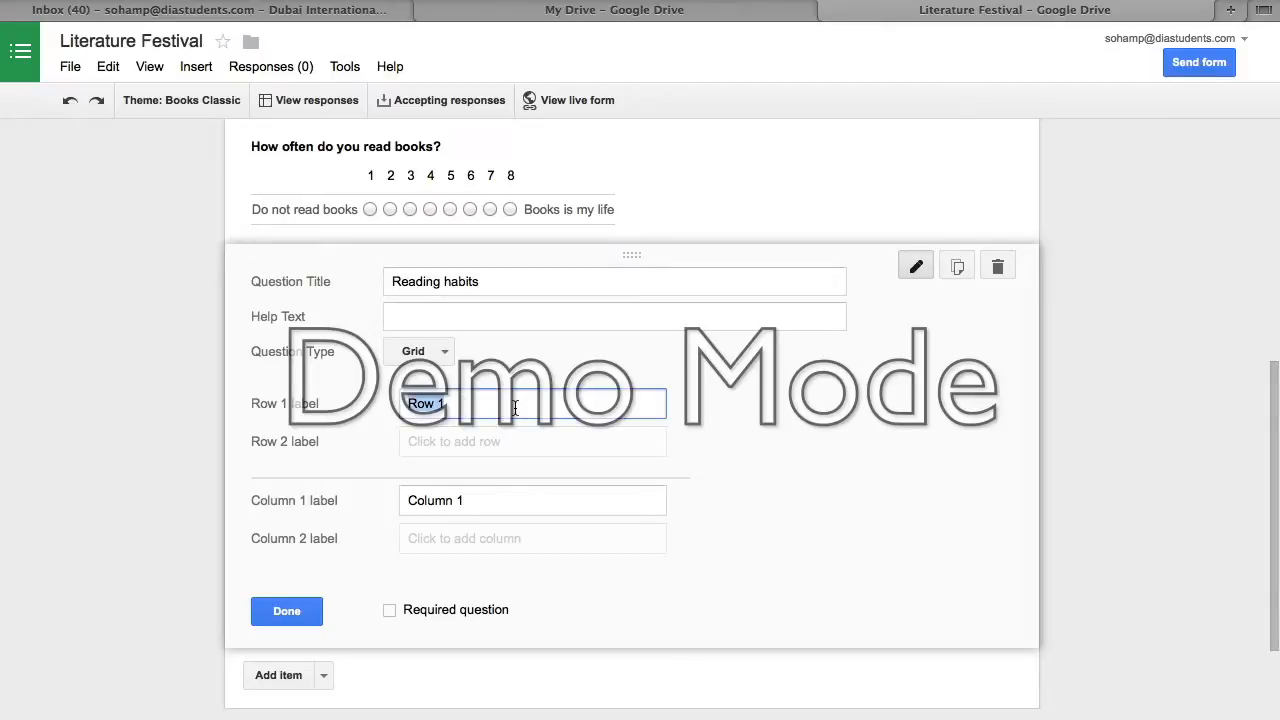
key("Tab")
left_click(495, 410)
left_click(491, 442)
scroll(493, 457, "down", 1)
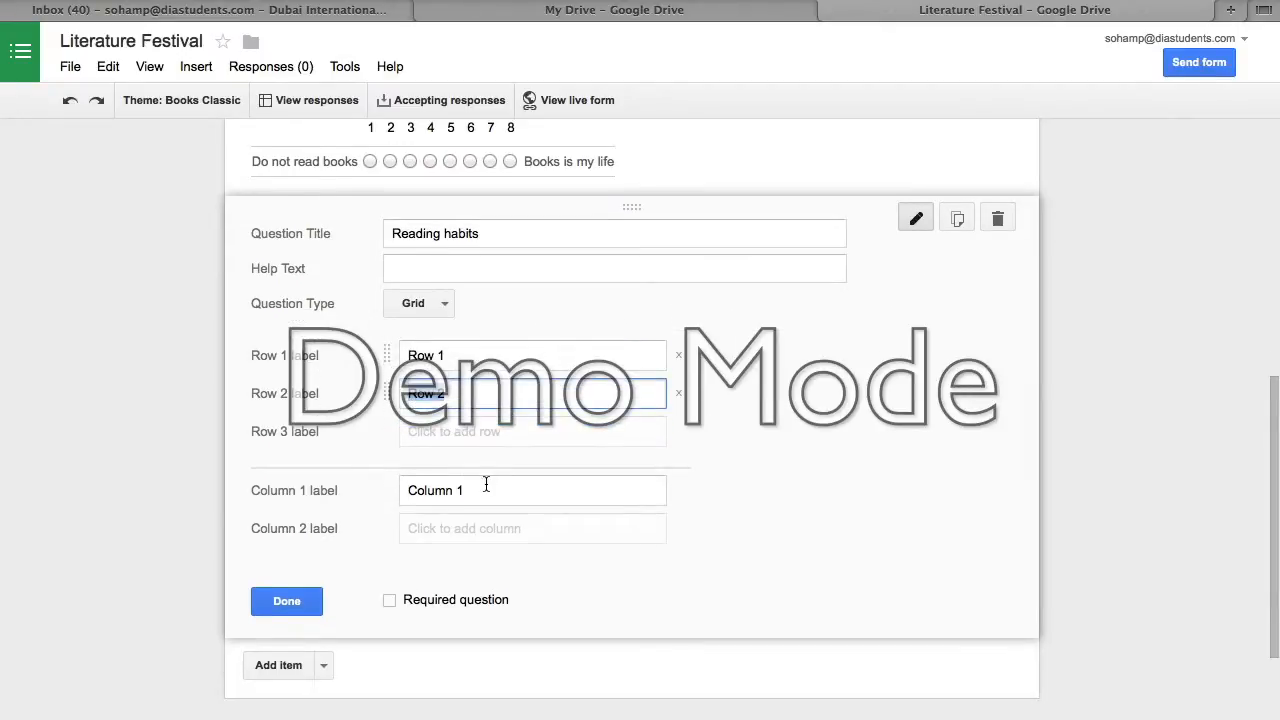
left_click(486, 483)
left_click(480, 528)
left_click(288, 639)
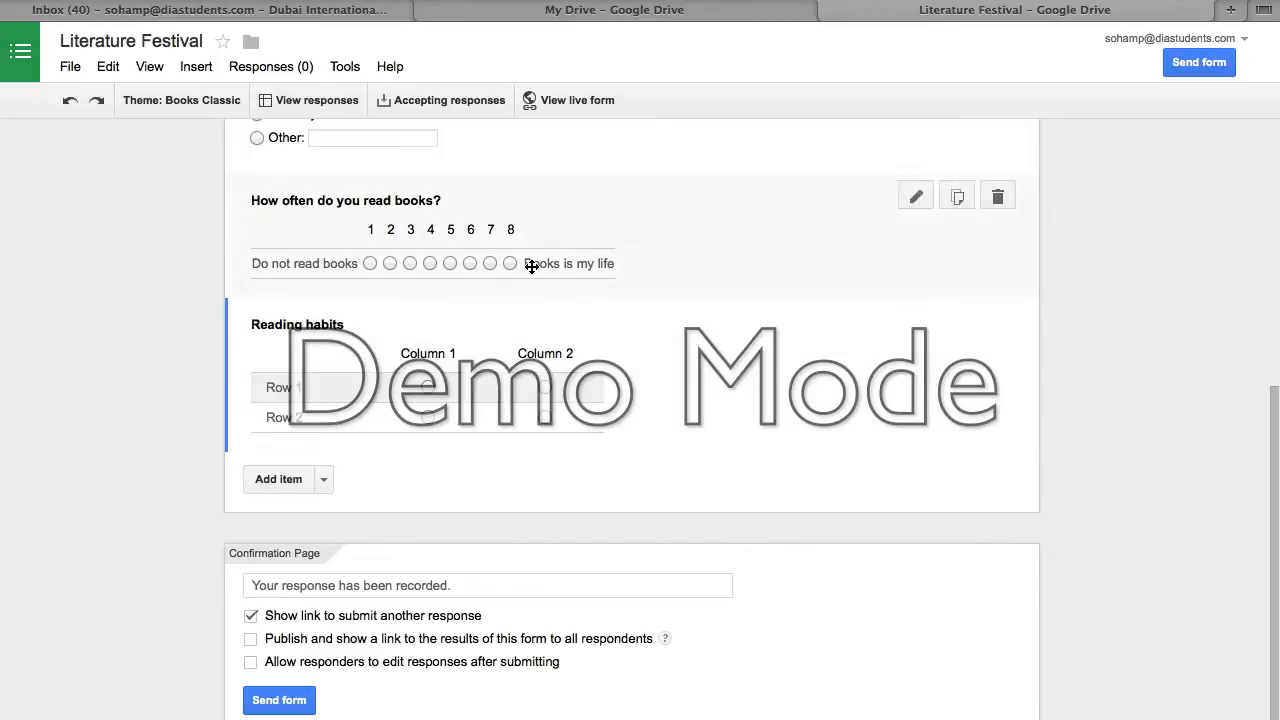
scroll(586, 363, "up", 3)
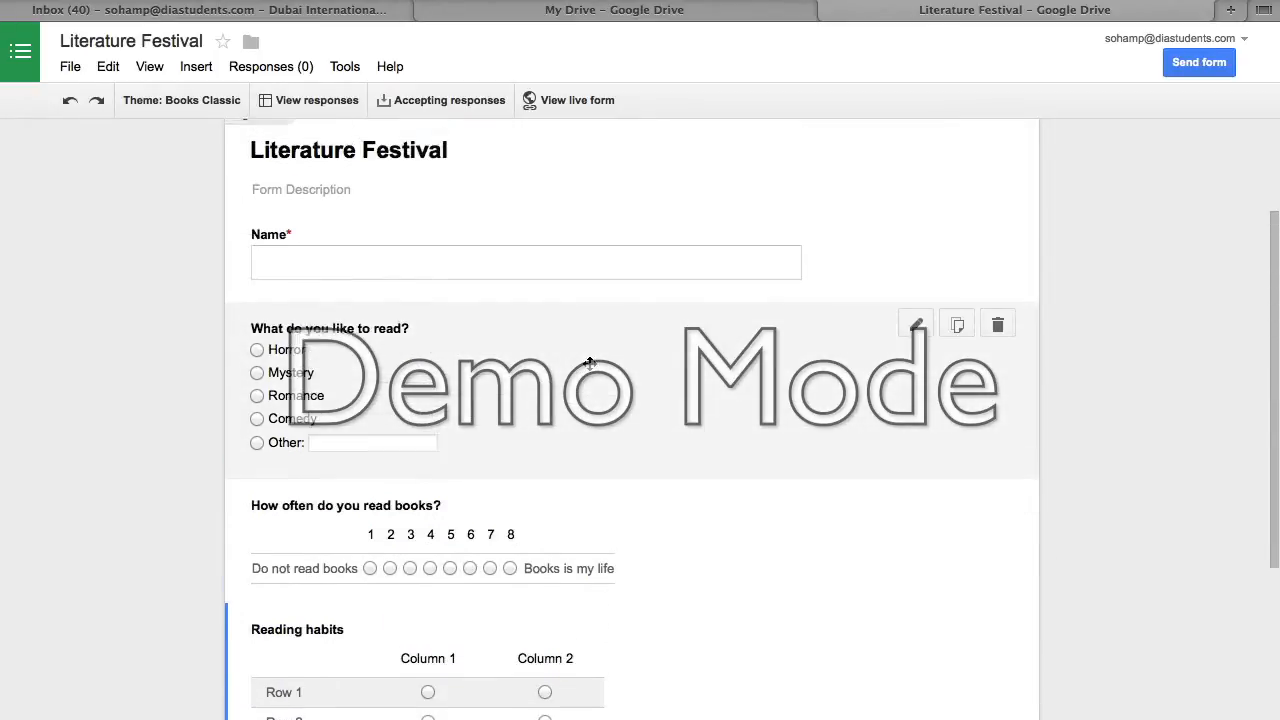
scroll(586, 363, "down", 3)
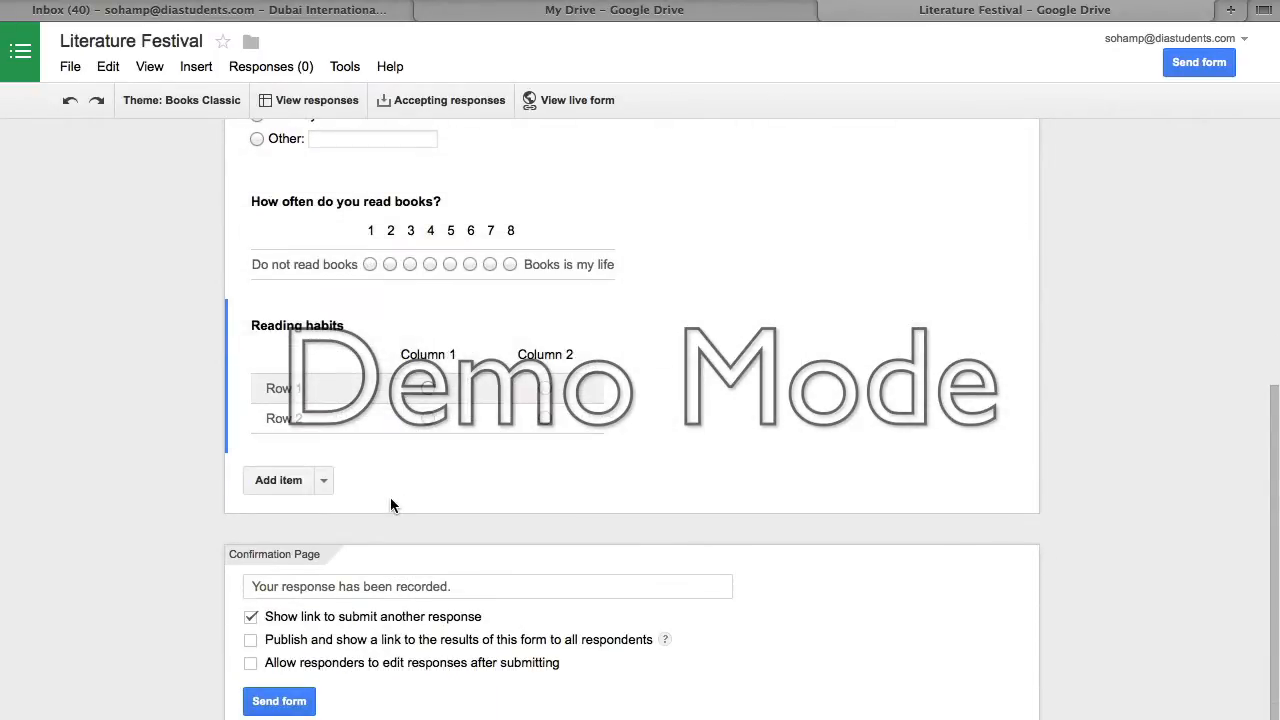
left_click(324, 484)
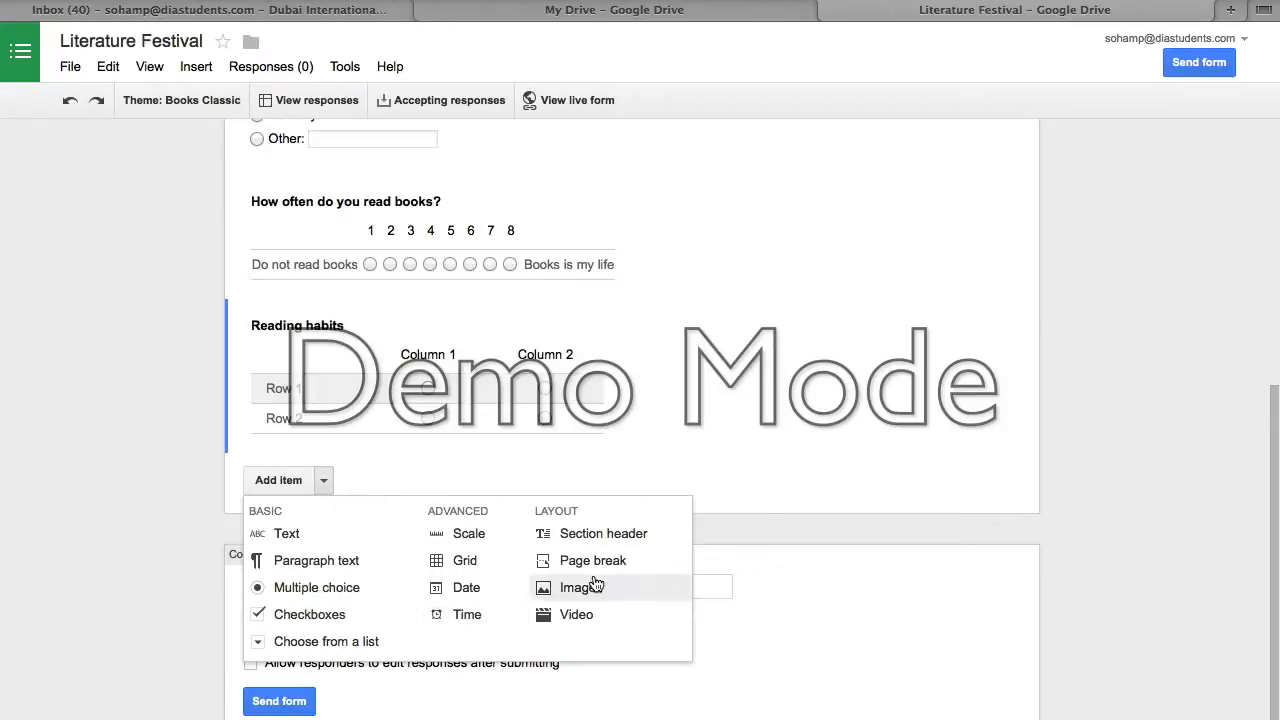
- Add a choose-from-a-list question 'Who is your favorite author?' with first option JK Rowling
left_click(372, 645)
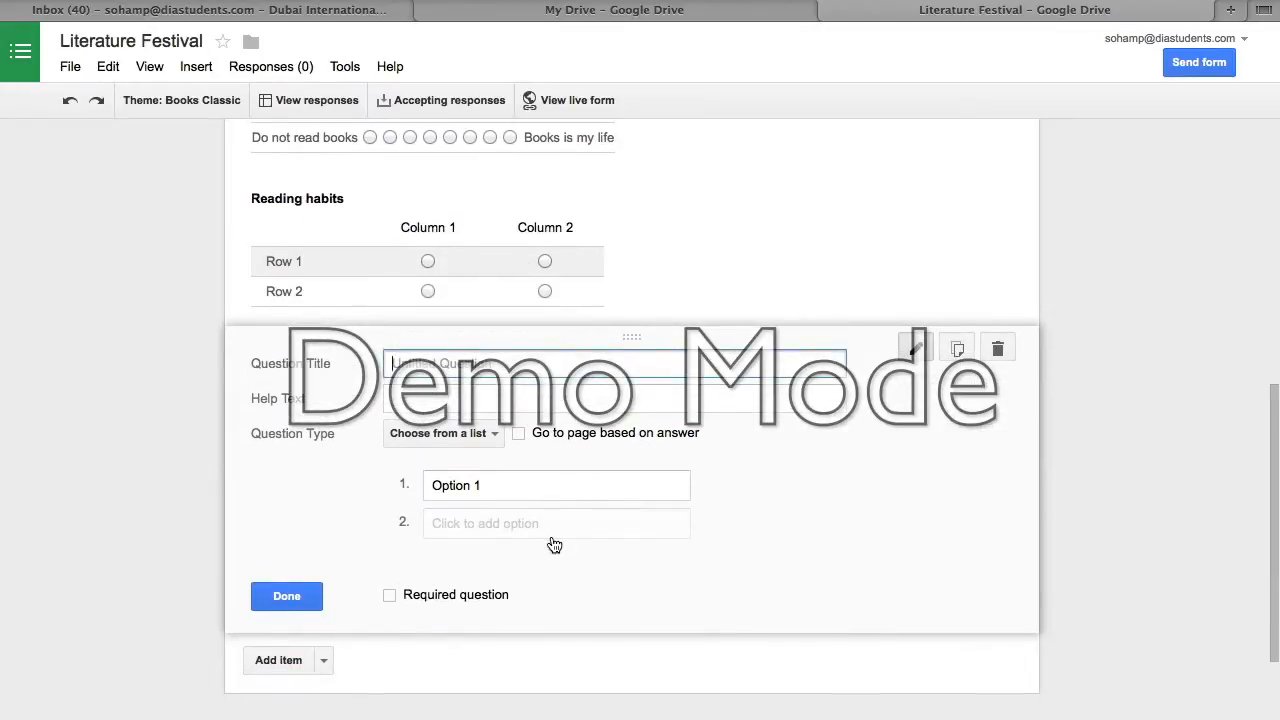
type("Who is your favorite author?")
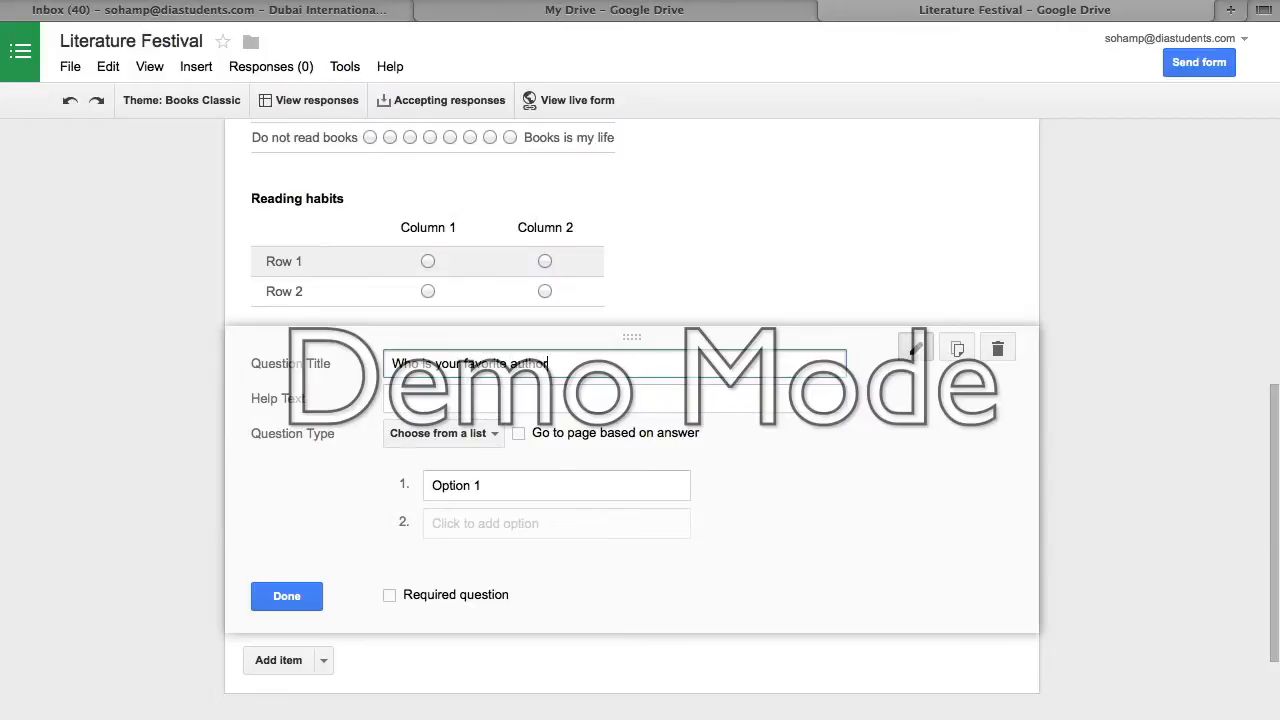
left_click(453, 482)
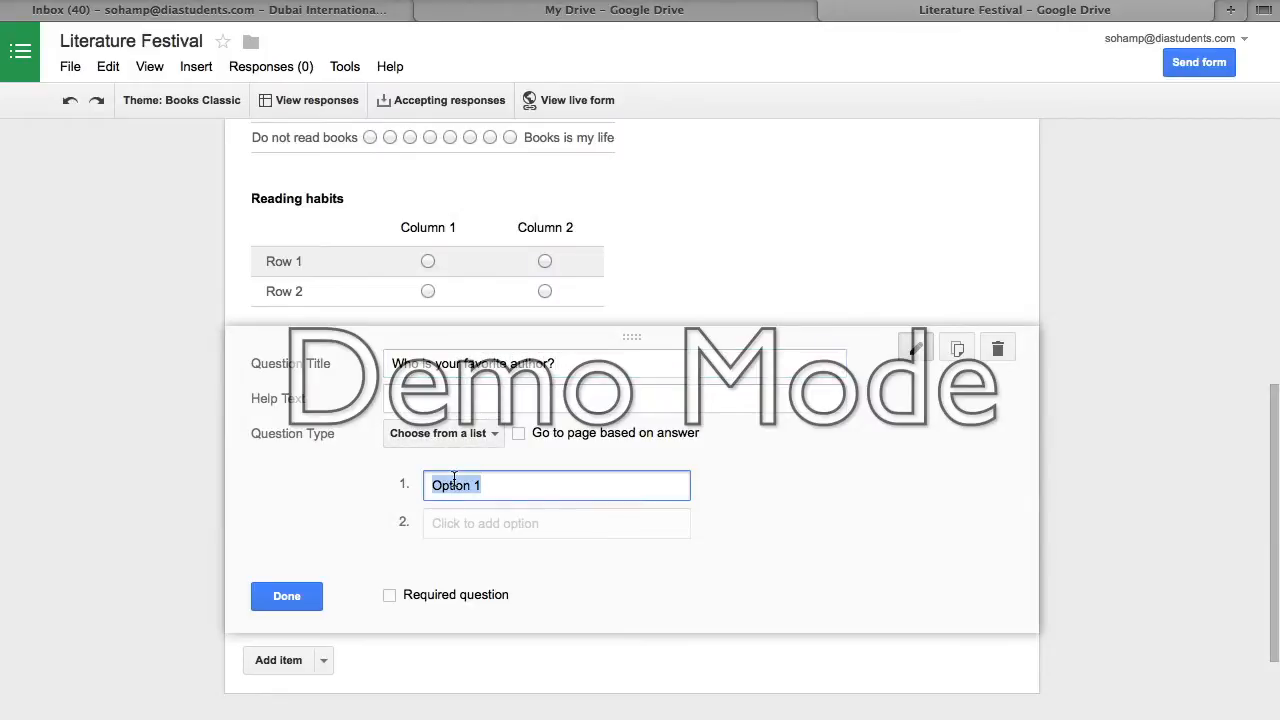
type("Jk")
key("BackSpace")
type("K Rowling")
- Add Shakespeare as the second option, save the question, and return to the form's top
key("Return")
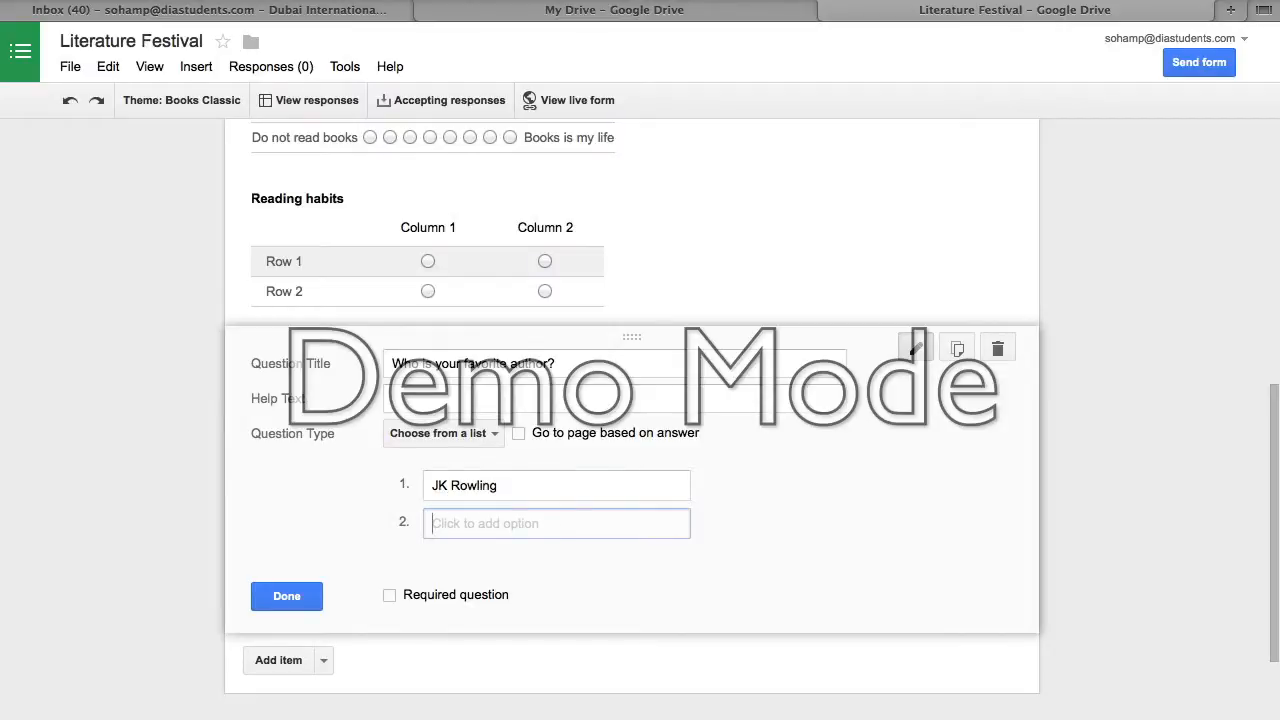
type("Shakespeare")
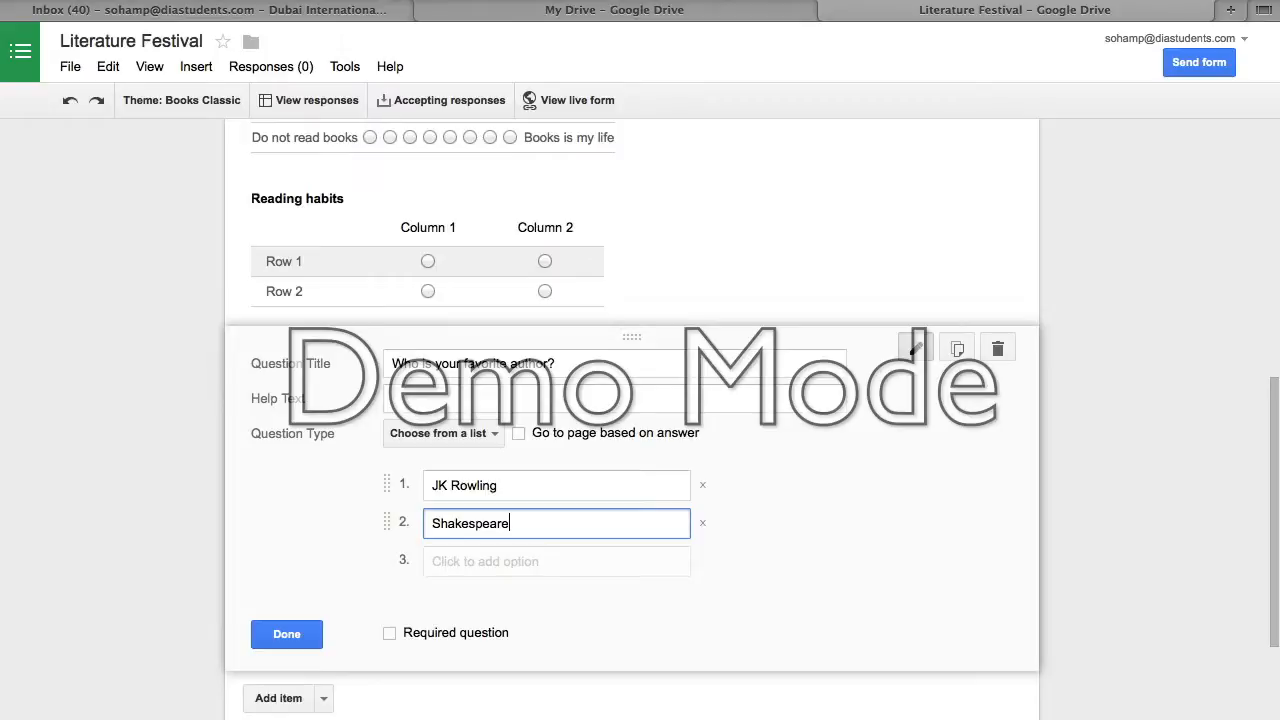
key("Tab")
key("Tab")
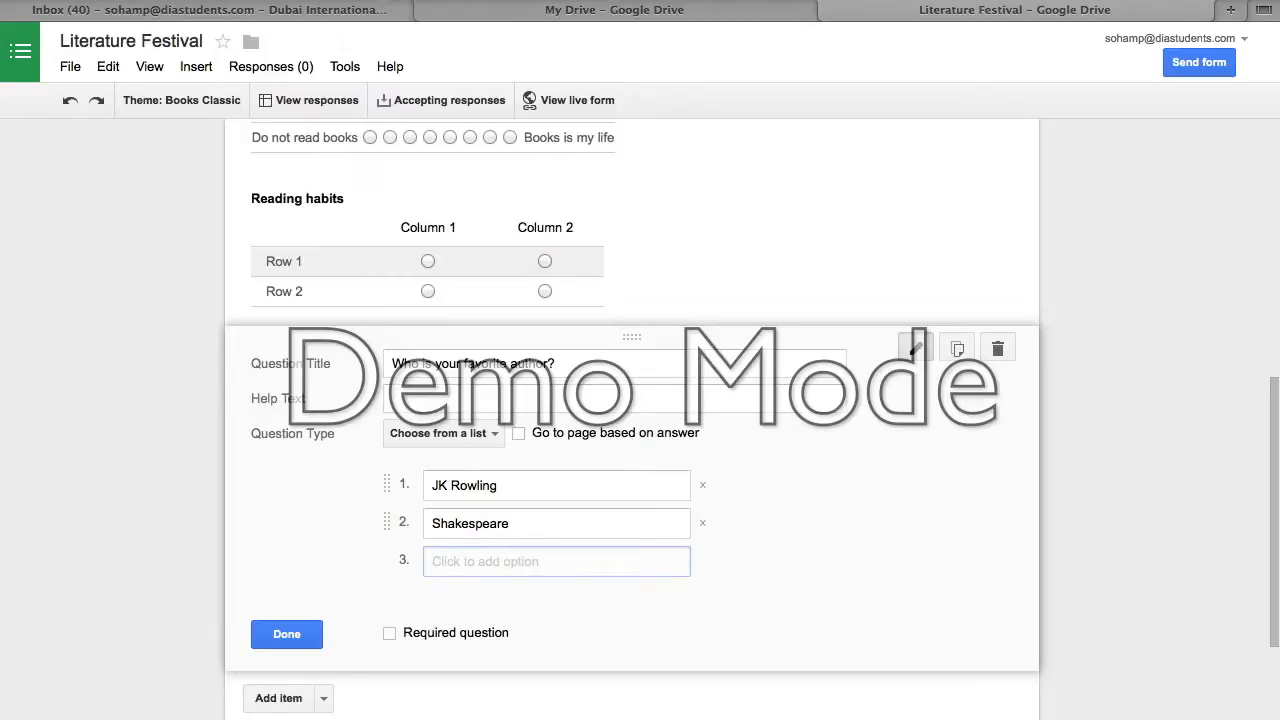
left_click(299, 639)
left_click(327, 423)
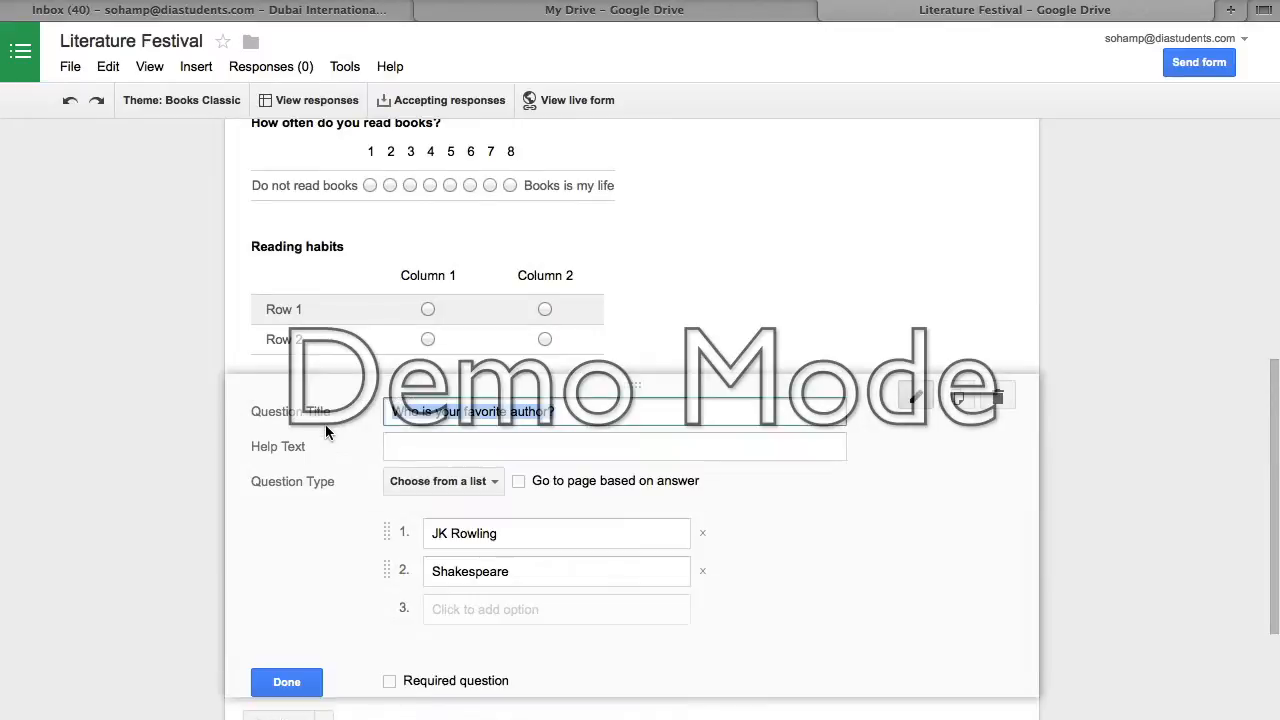
left_click(305, 681)
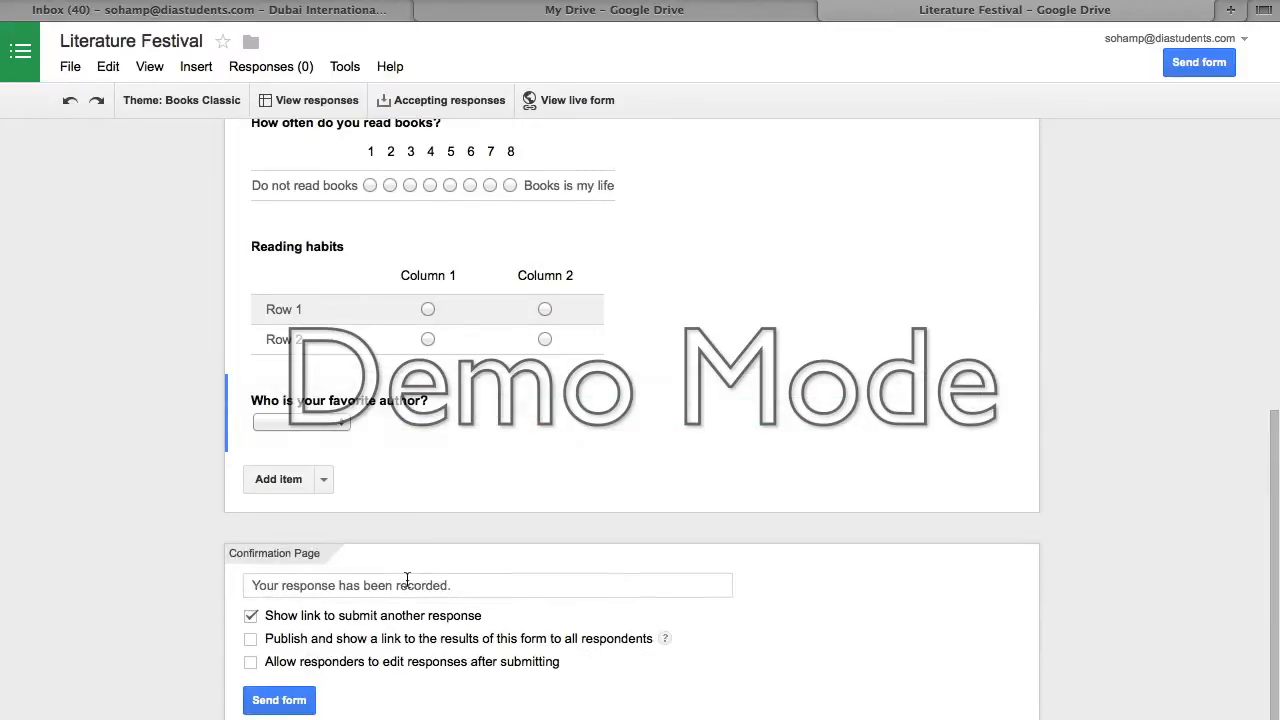
scroll(414, 577, "up", 5)
scroll(412, 577, "down", 10)
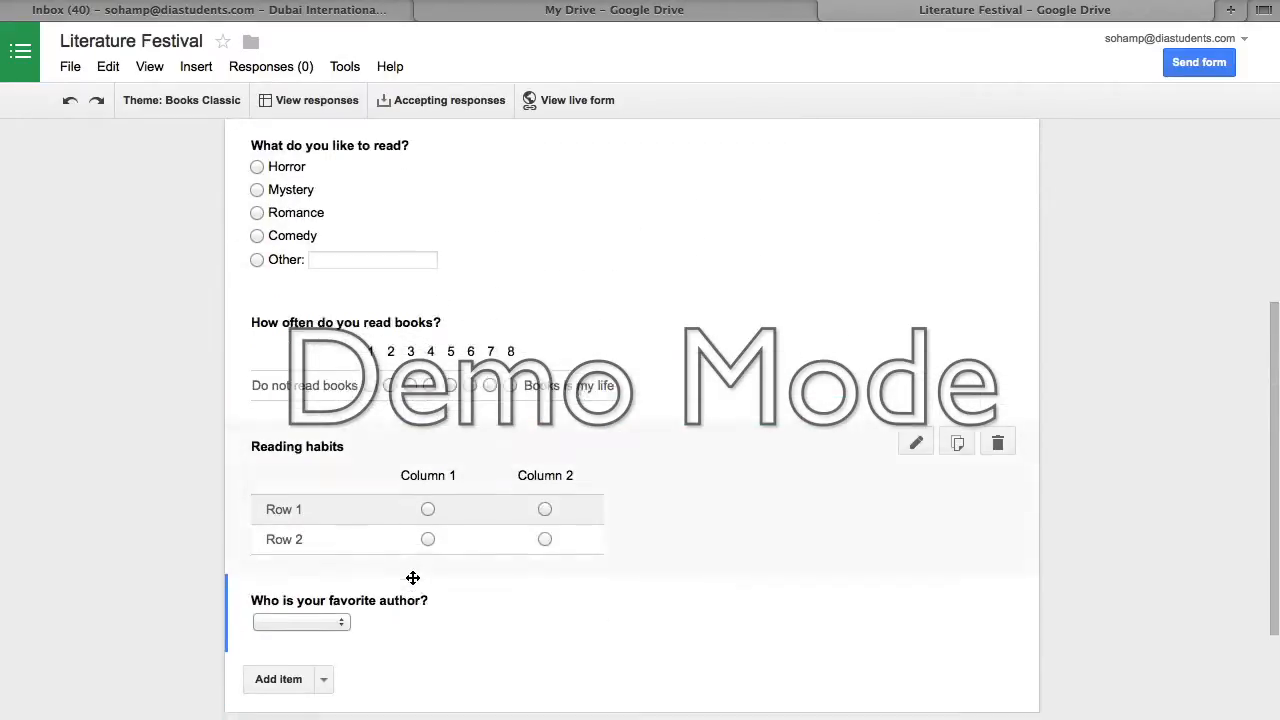
scroll(412, 577, "up", 3)
scroll(413, 577, "up", 3)
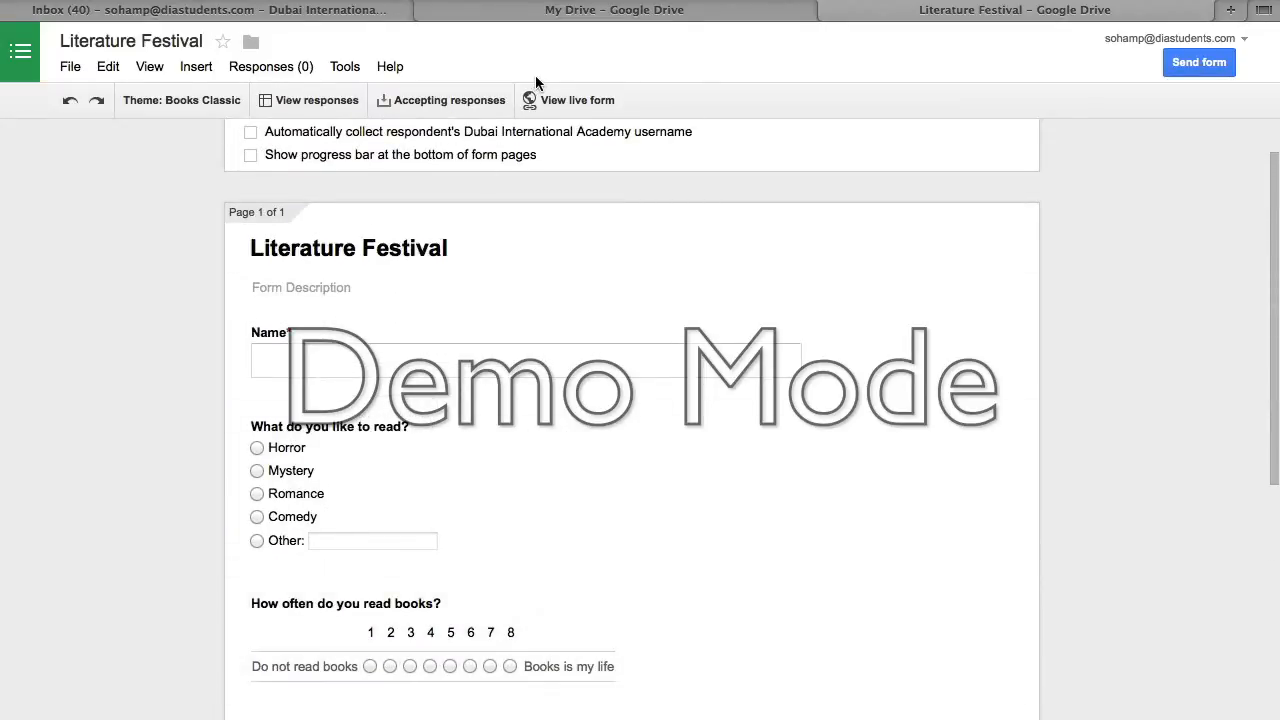
left_click(567, 100)
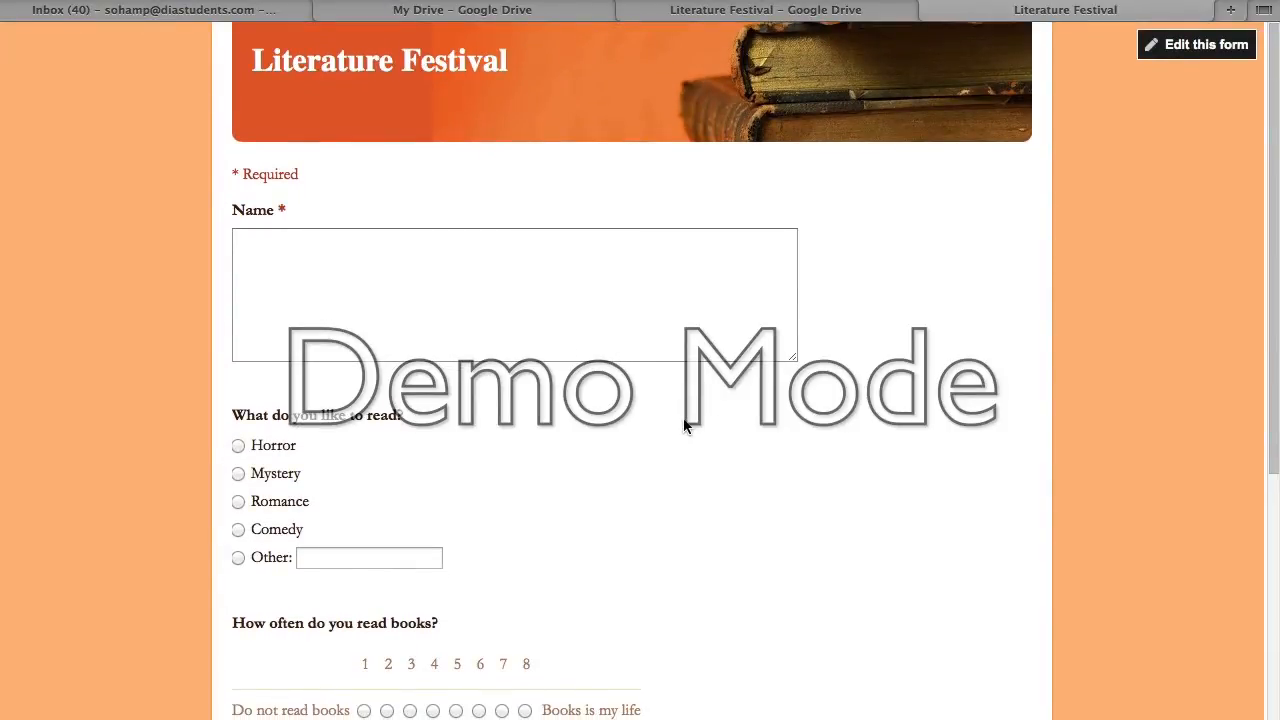
scroll(685, 425, "down", 5)
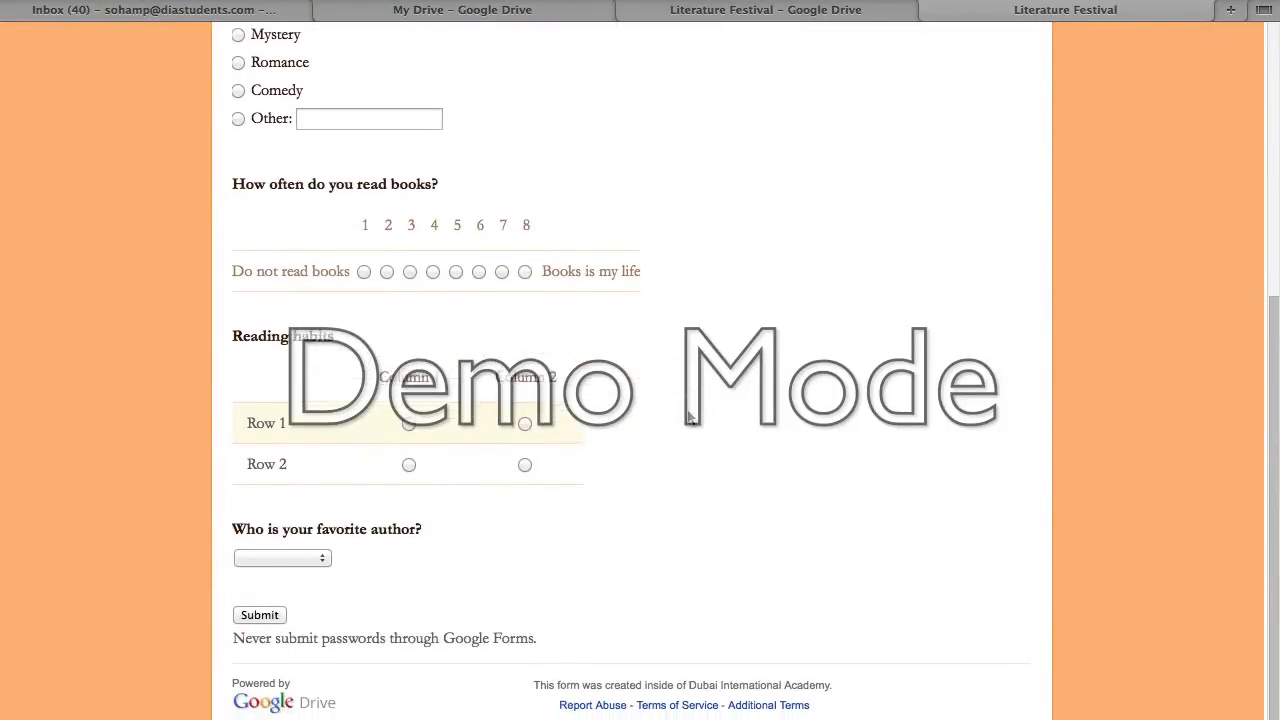
scroll(500, 390, "up", 5)
left_click(289, 328)
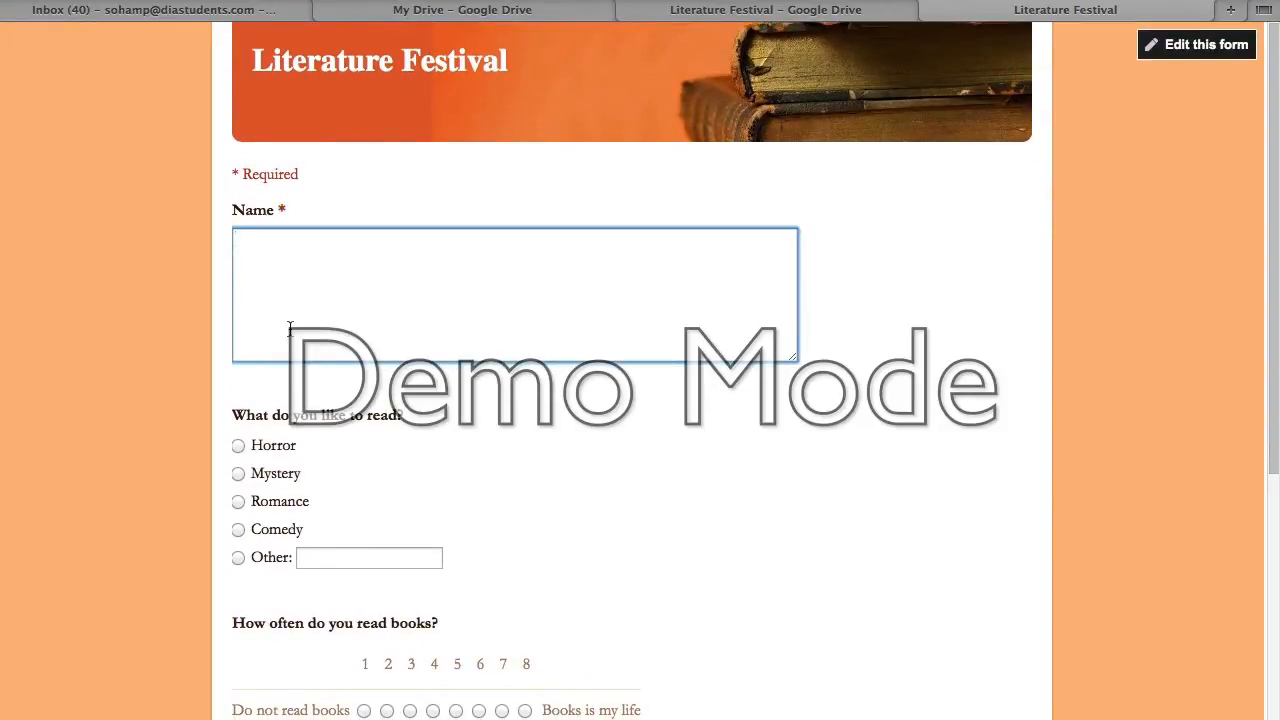
type("eree")
left_click(239, 489)
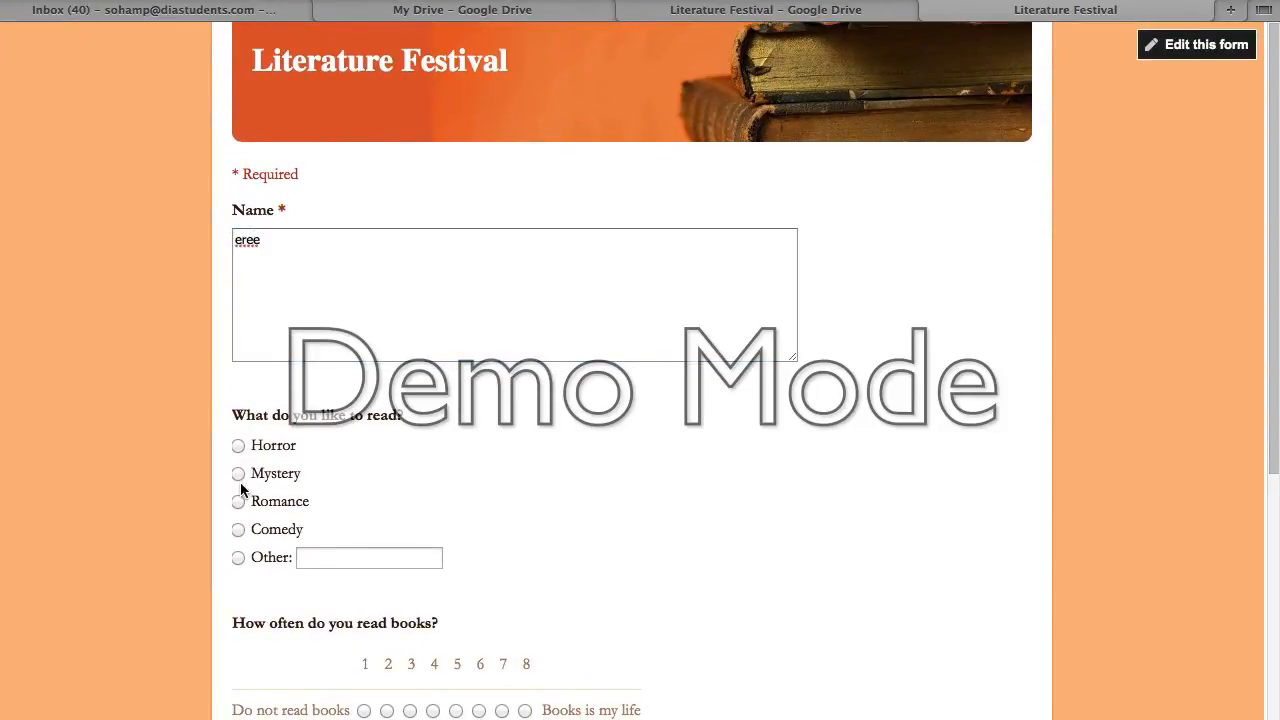
left_click(238, 475)
scroll(268, 655, "down", 3)
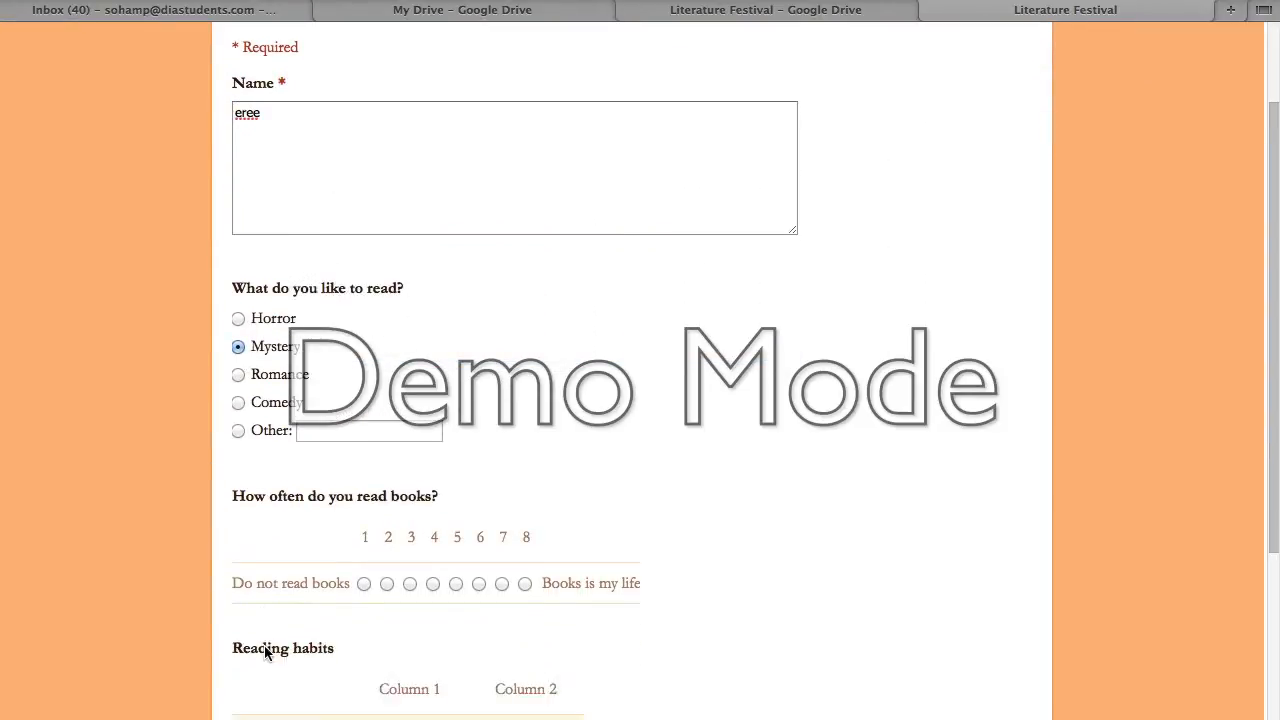
left_click(410, 710)
scroll(473, 627, "down", 4)
left_click(409, 582)
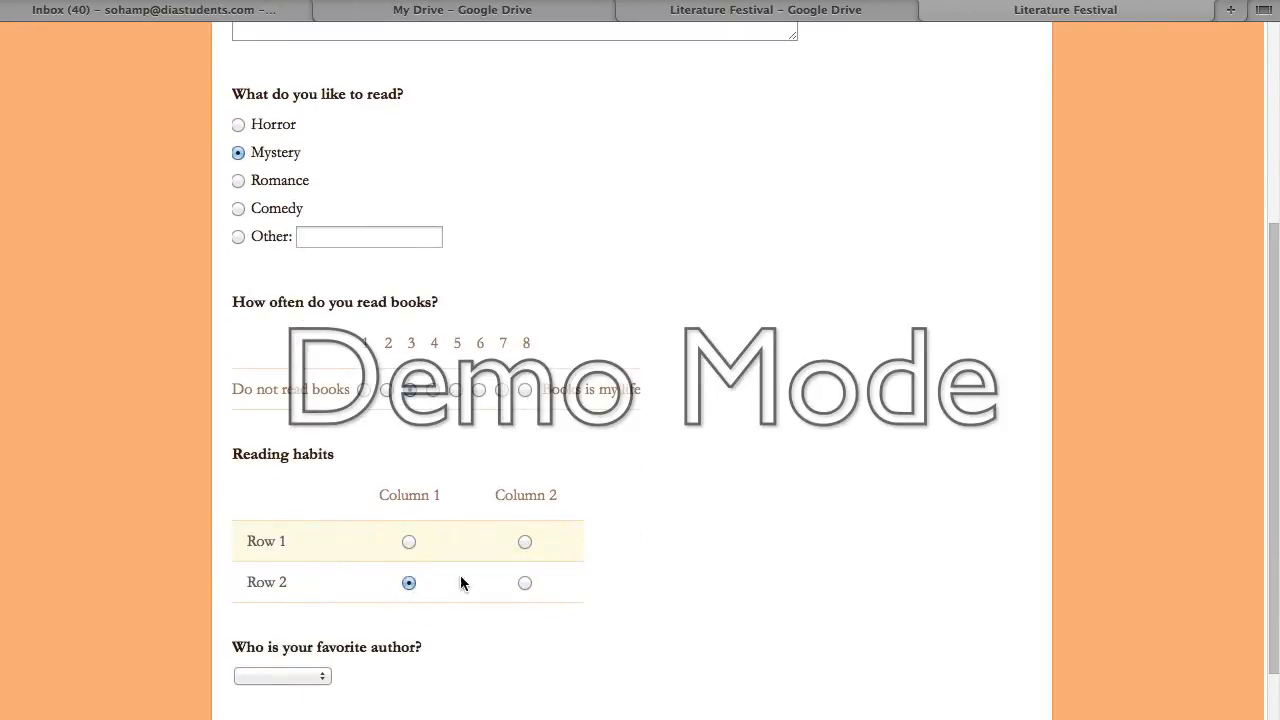
left_click(524, 542)
scroll(386, 591, "down", 2)
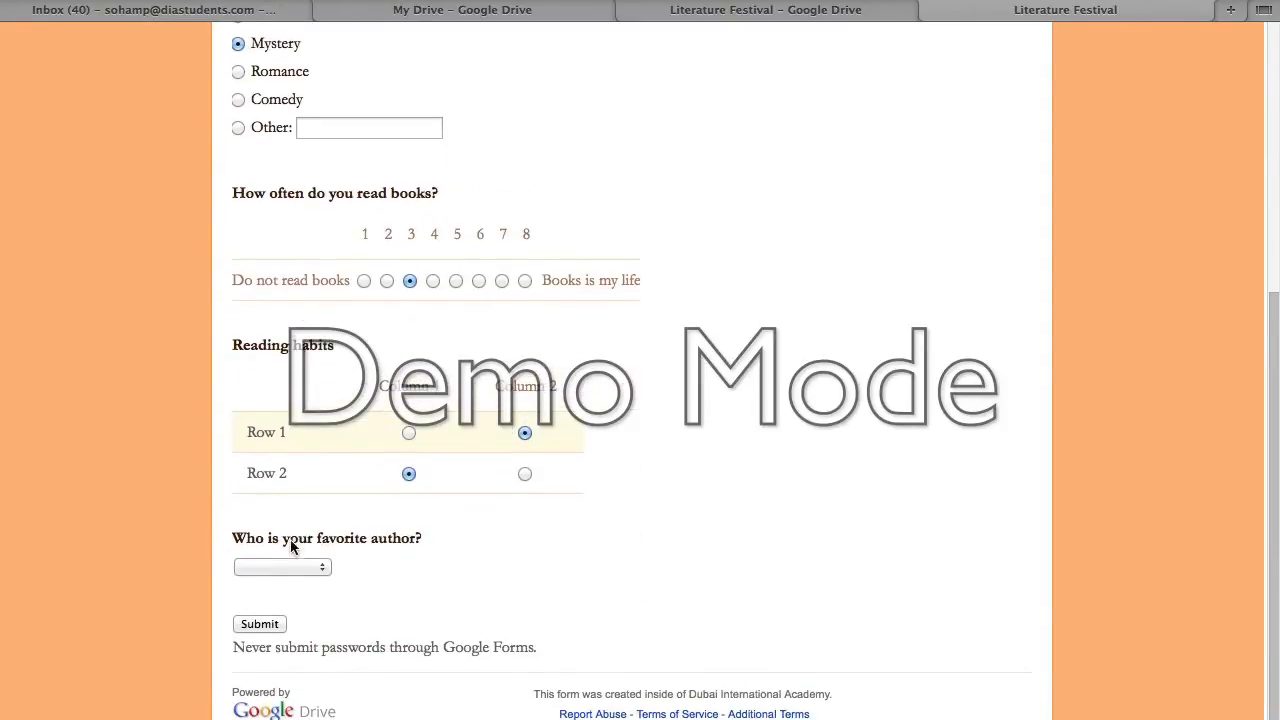
left_click(294, 565)
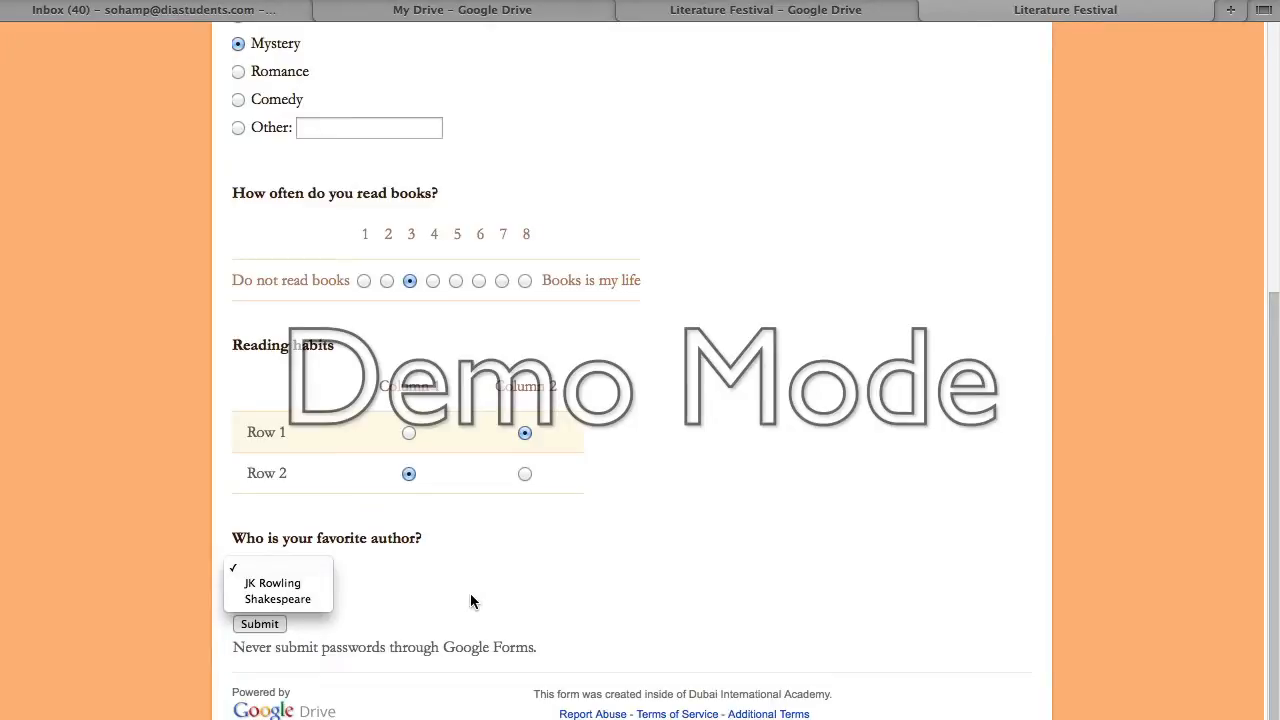
left_click(926, 12)
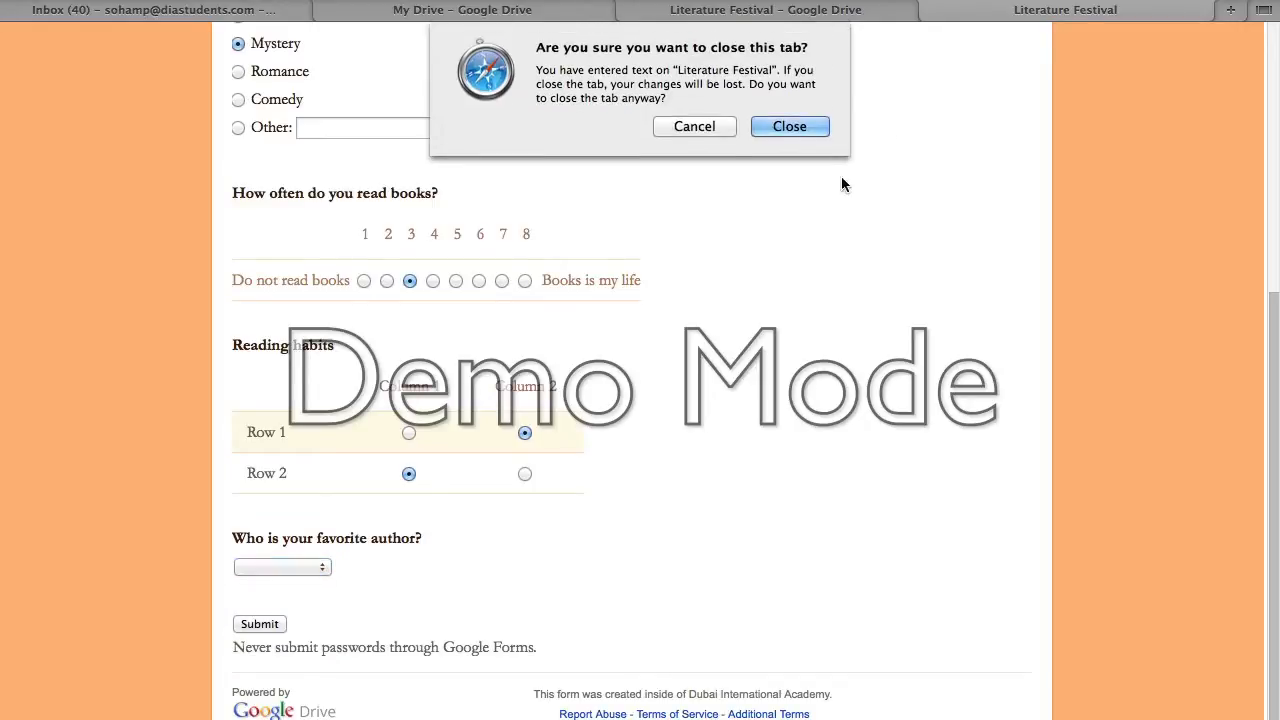
left_click(757, 126)
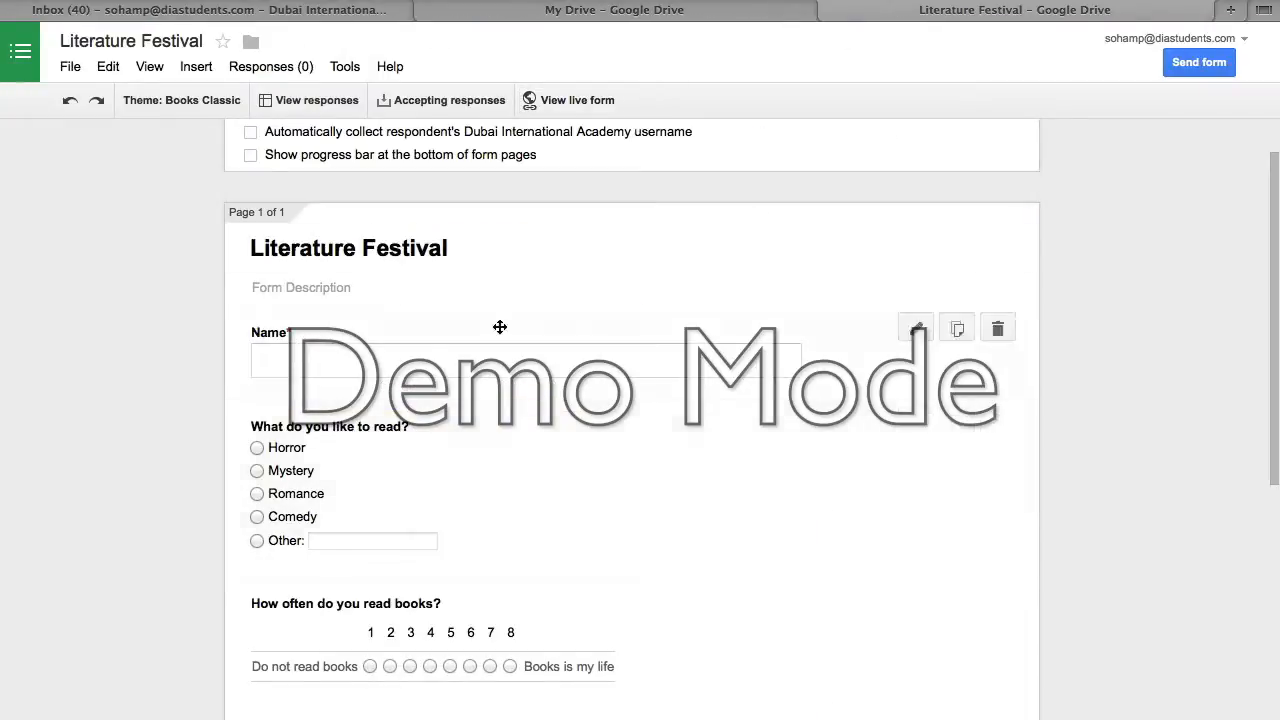
- Scroll to the Confirmation Page section and open the Send form dialog
scroll(672, 462, "down", 3)
scroll(672, 462, "up", 2)
scroll(672, 462, "down", 3)
scroll(672, 462, "down", 3)
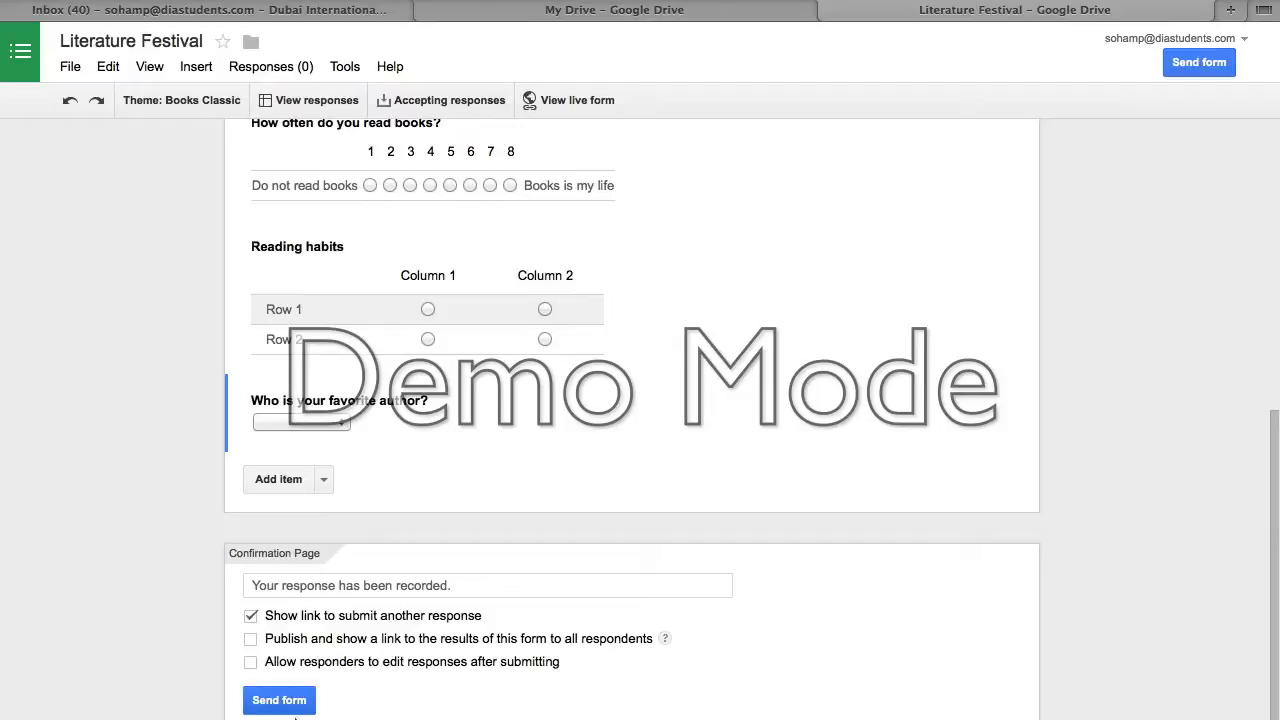
left_click(285, 707)
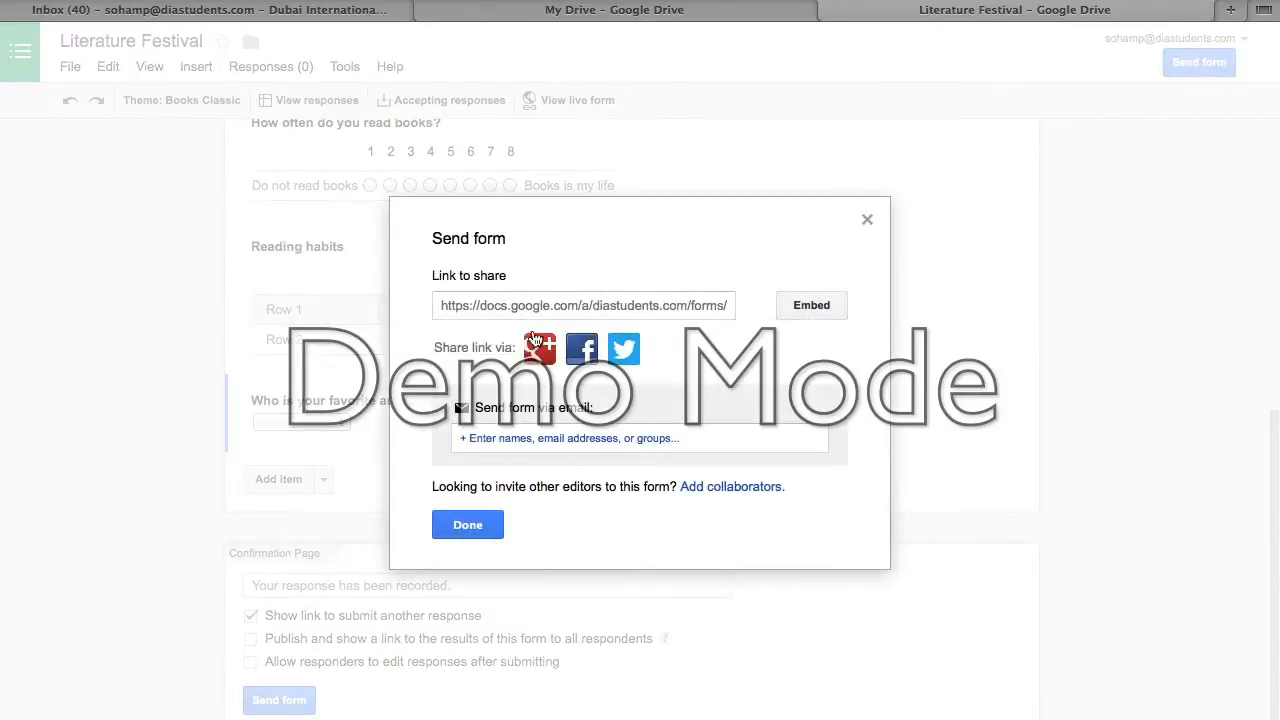
- Select and copy the 'Link to share' URL, then close the Send form dialog with Done
left_click(533, 308)
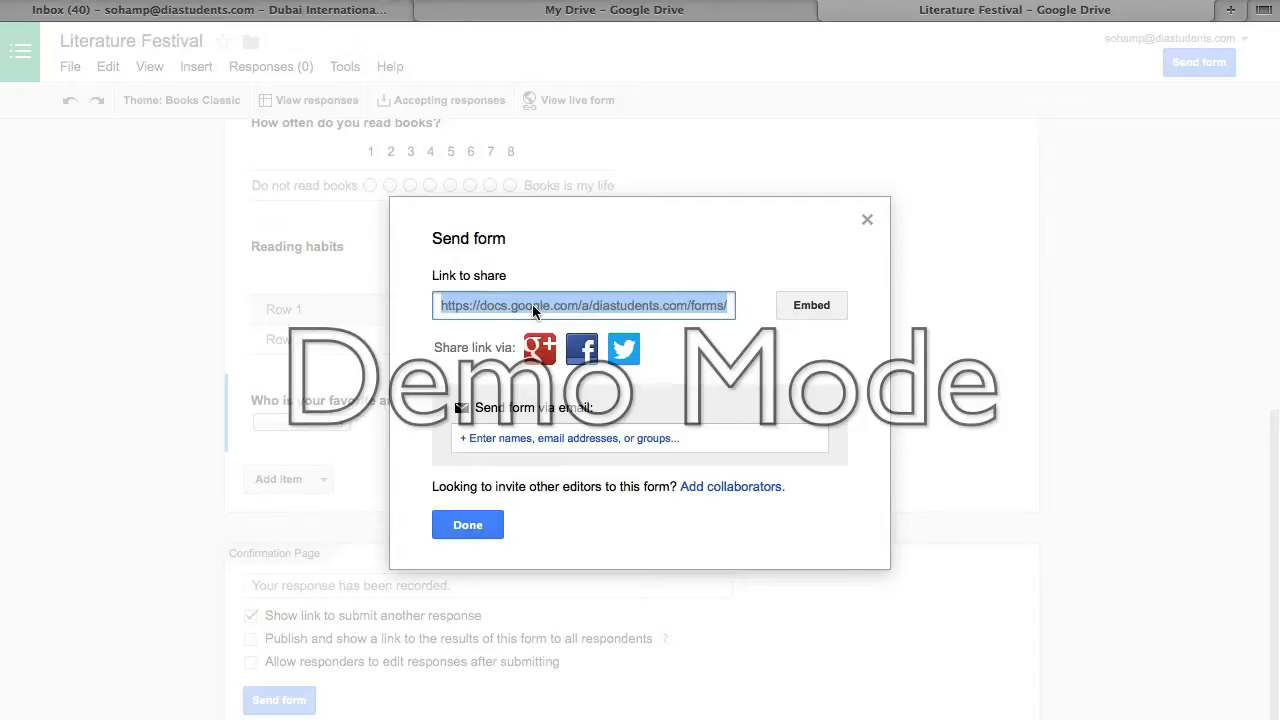
left_click(467, 303)
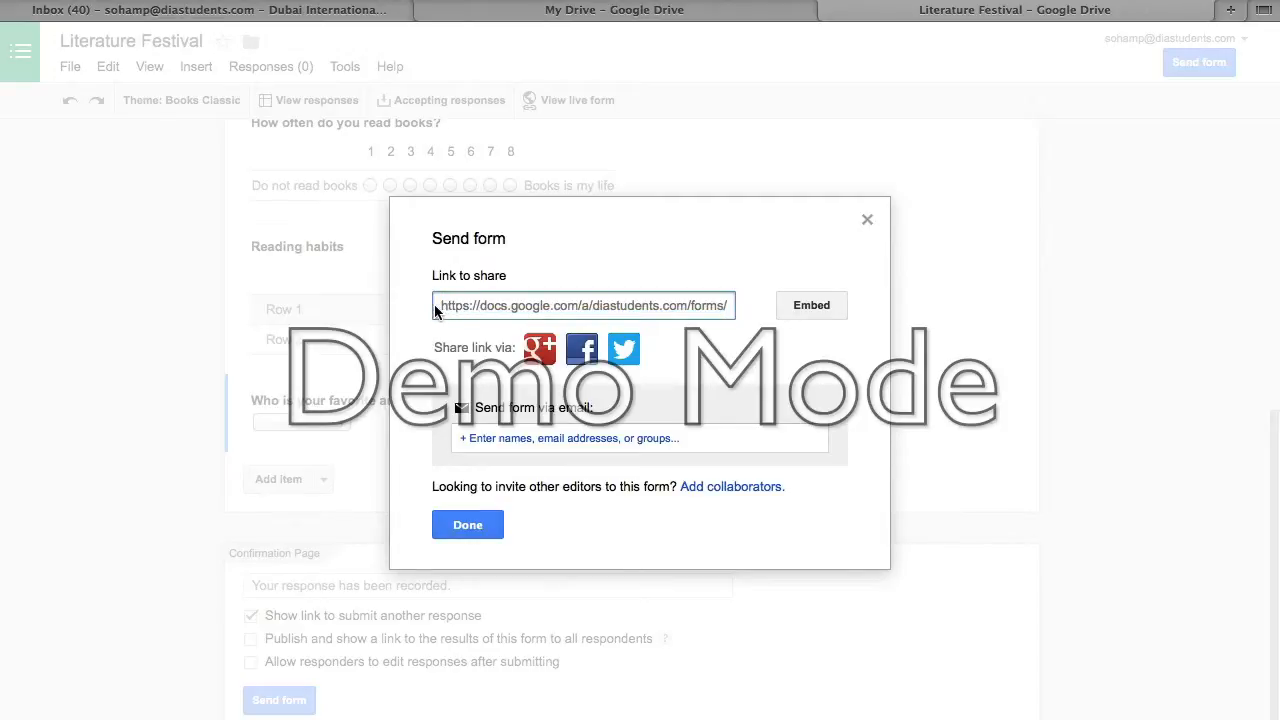
left_click_drag(439, 304, 744, 304)
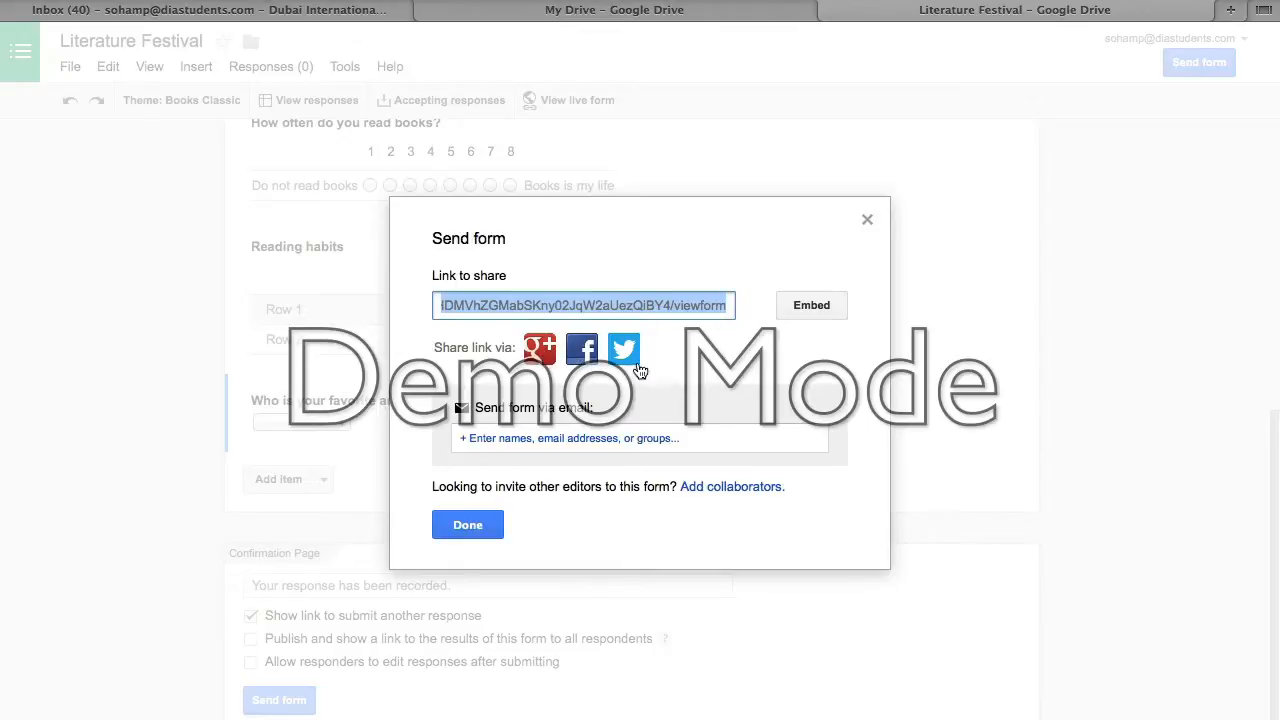
left_click(606, 436)
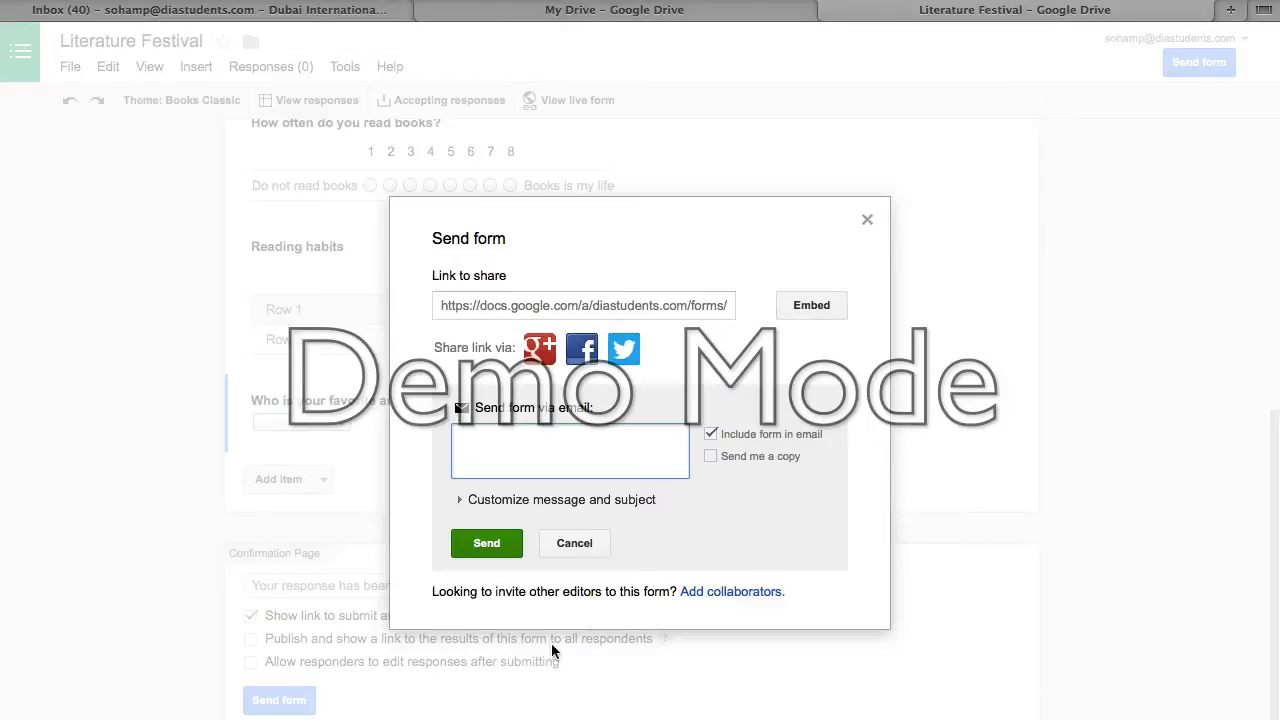
left_click(576, 545)
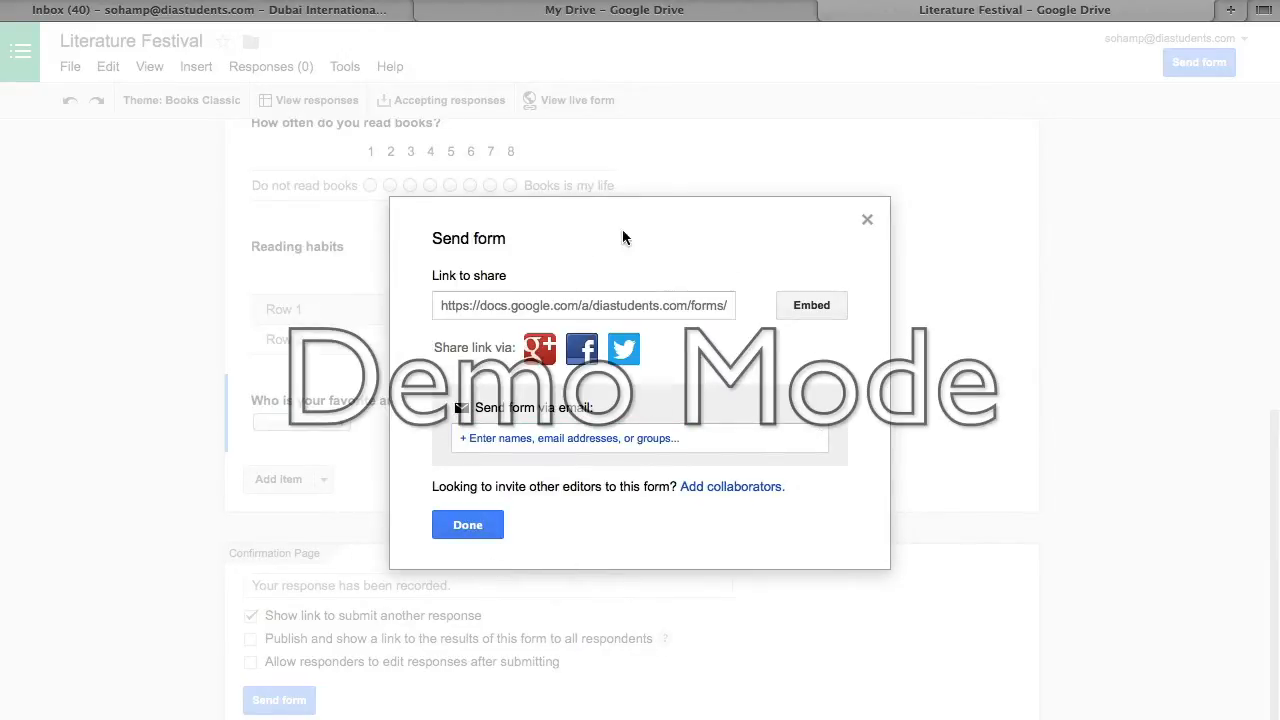
left_click(651, 305)
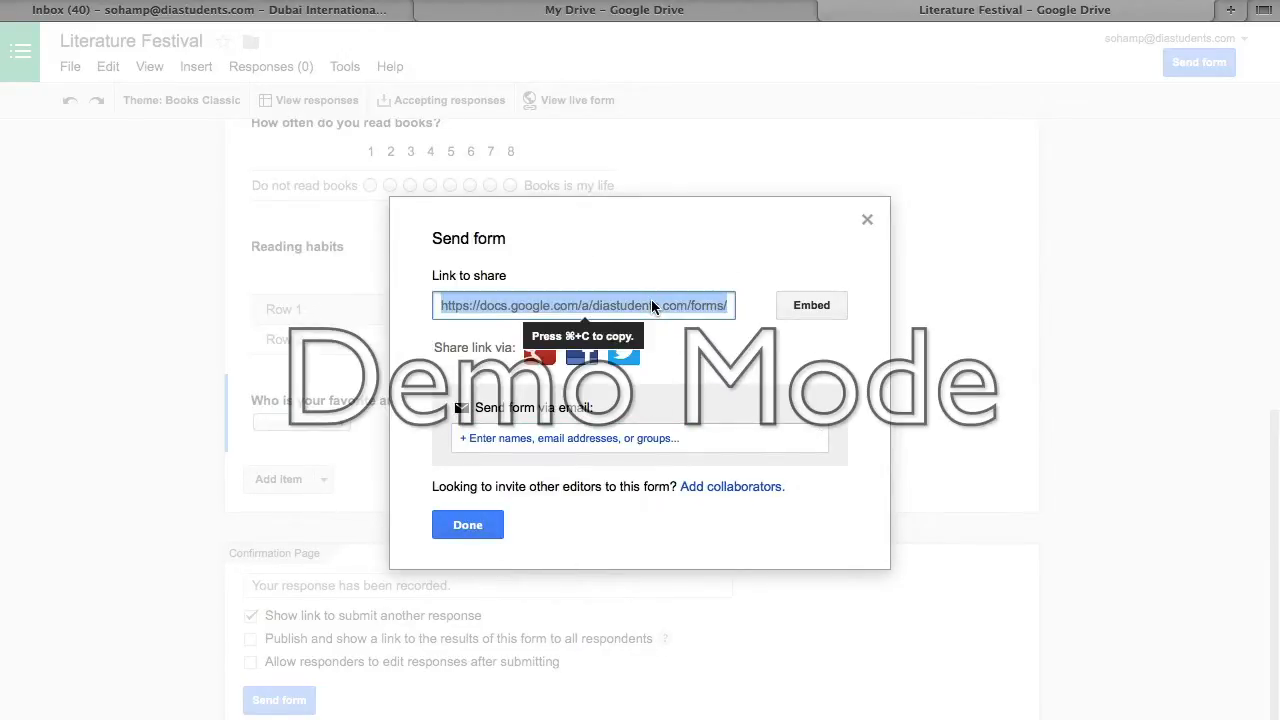
left_click(466, 526)
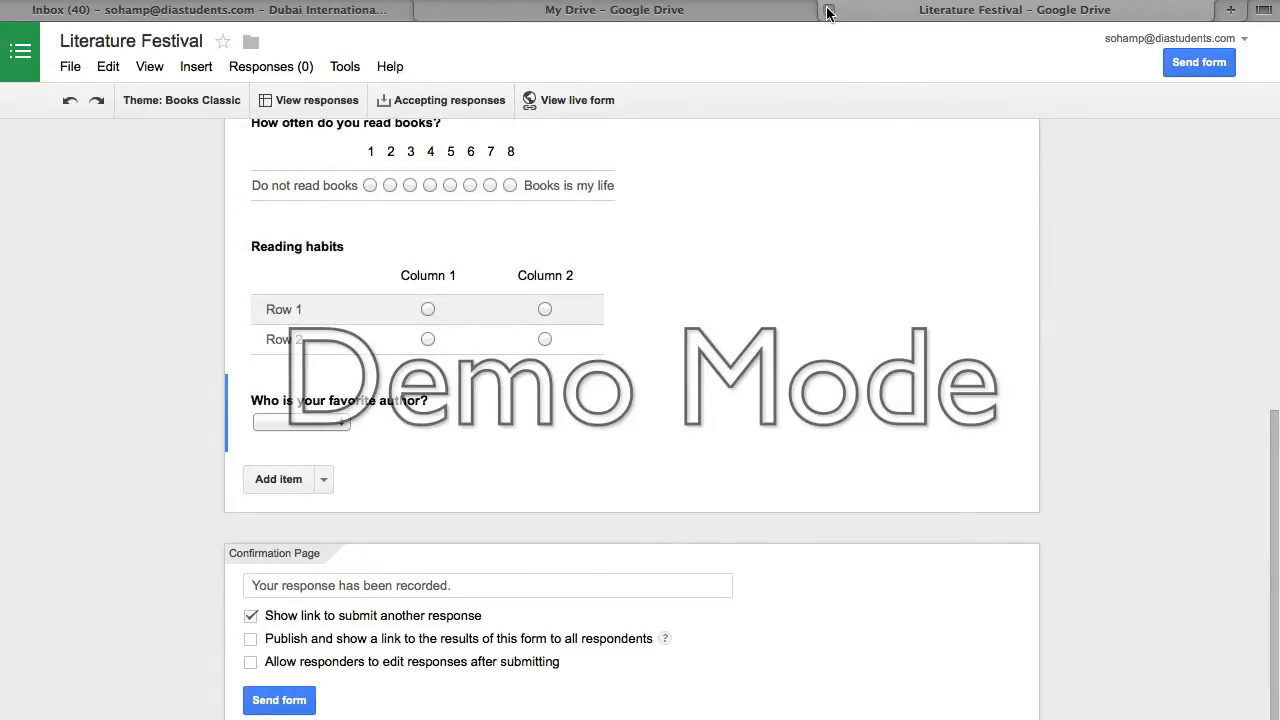
- Close the editor tab and load the pasted form link in a new Safari tab
key("super+w")
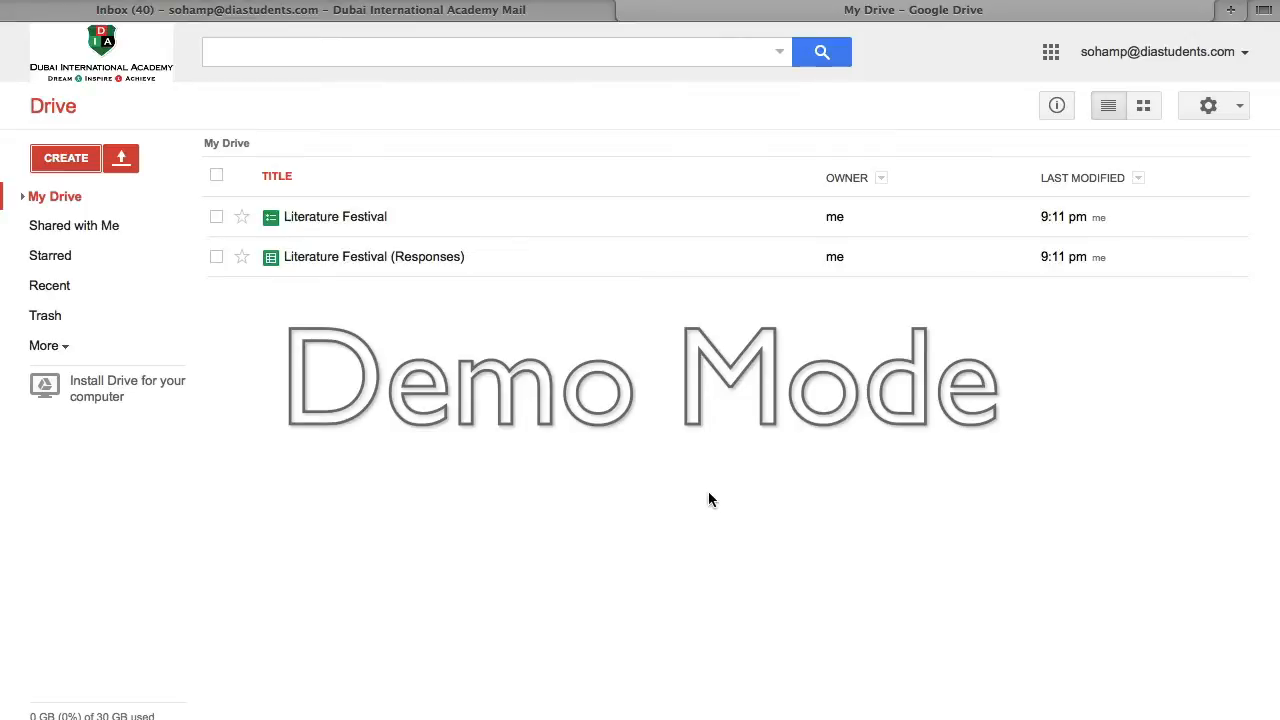
key("super+t")
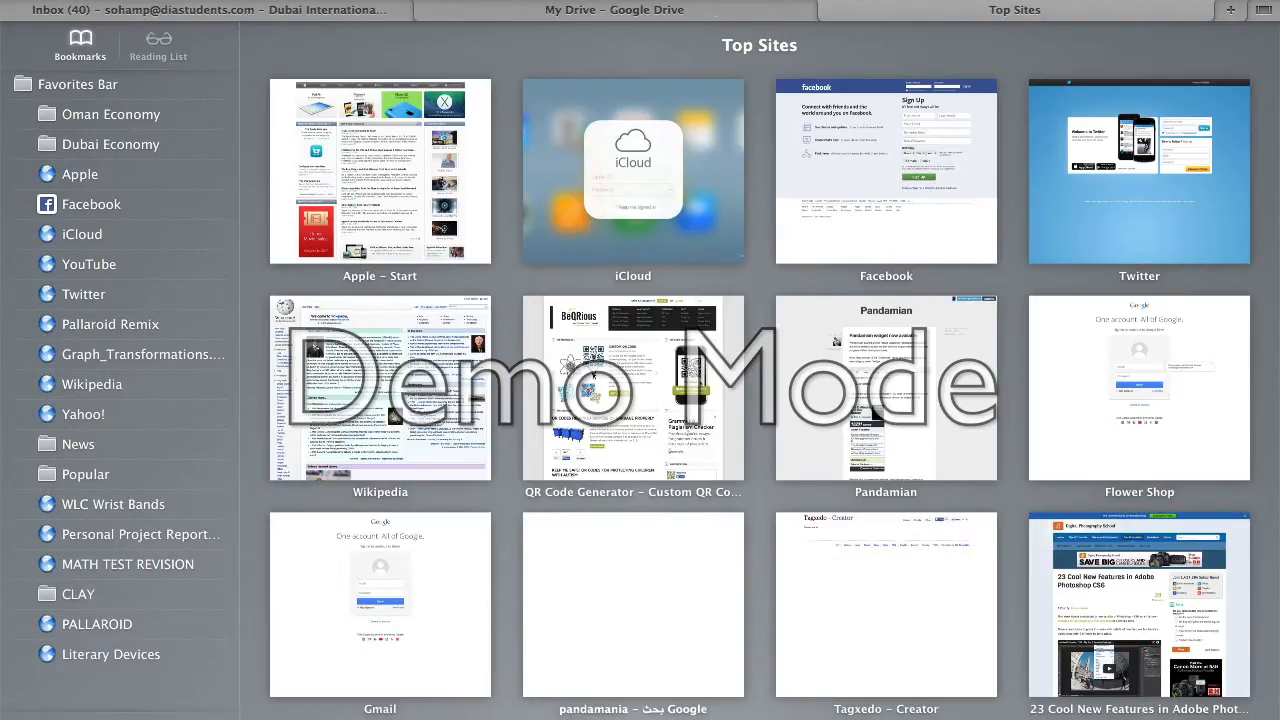
key("super+v")
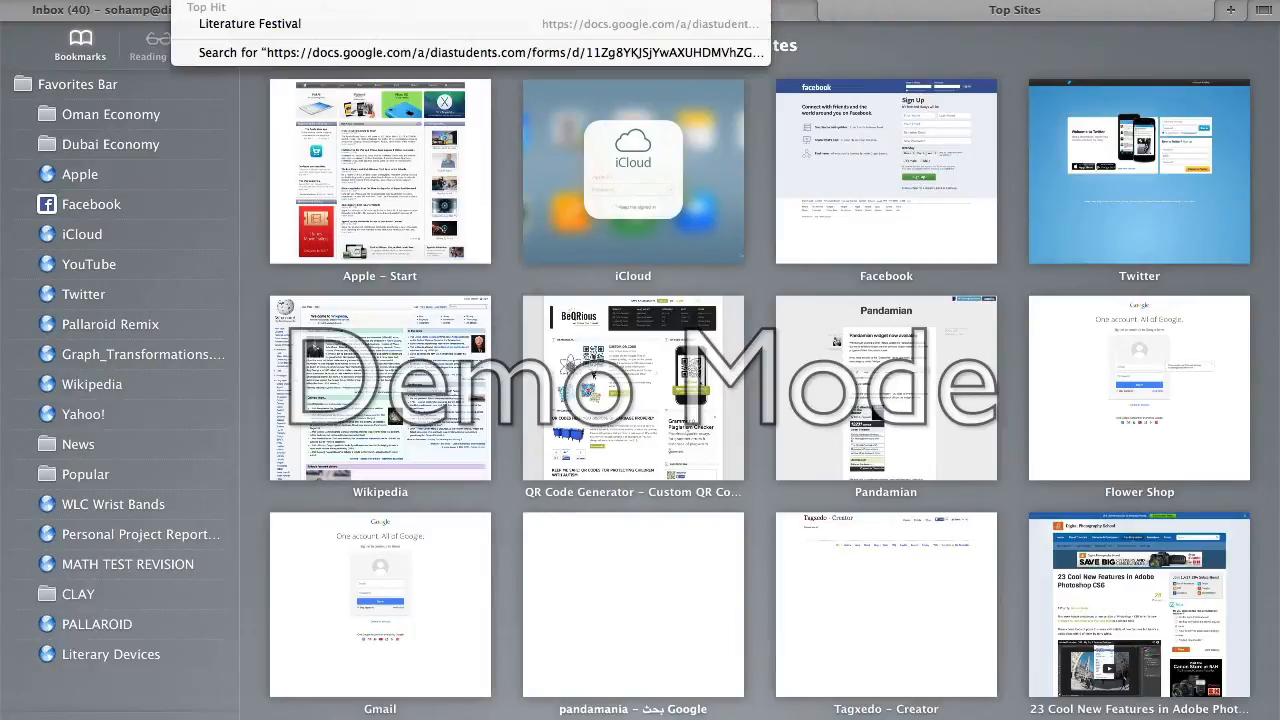
key("Return")
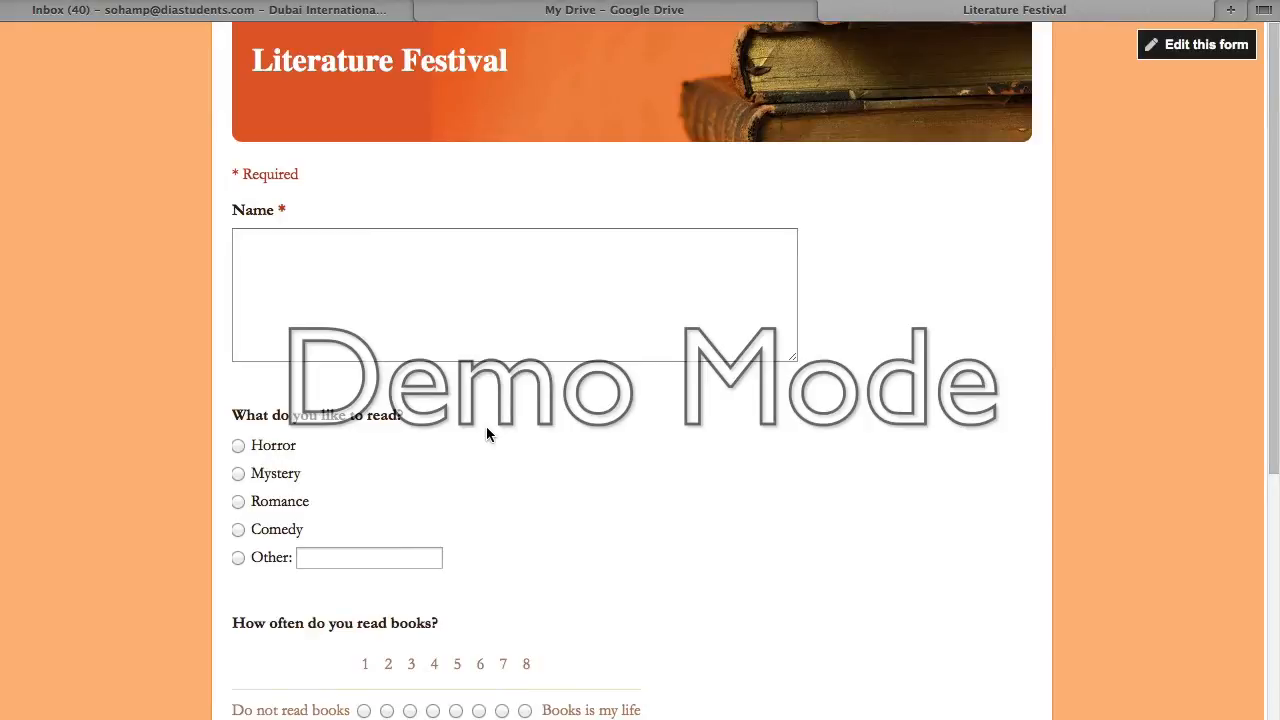
- Answer the live form with a test name, Romance, 6, Column 2 for Row 2 and Shakespeare
left_click(369, 307)
type("John")
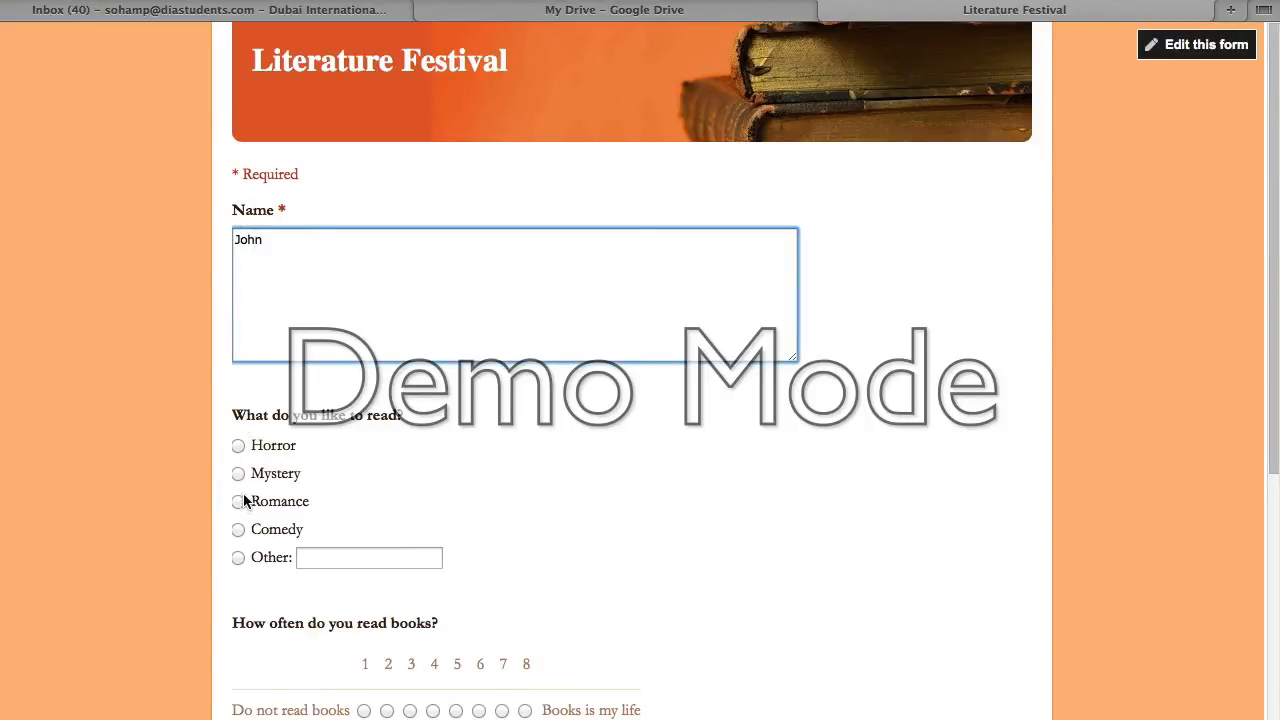
scroll(243, 505, "down", 2)
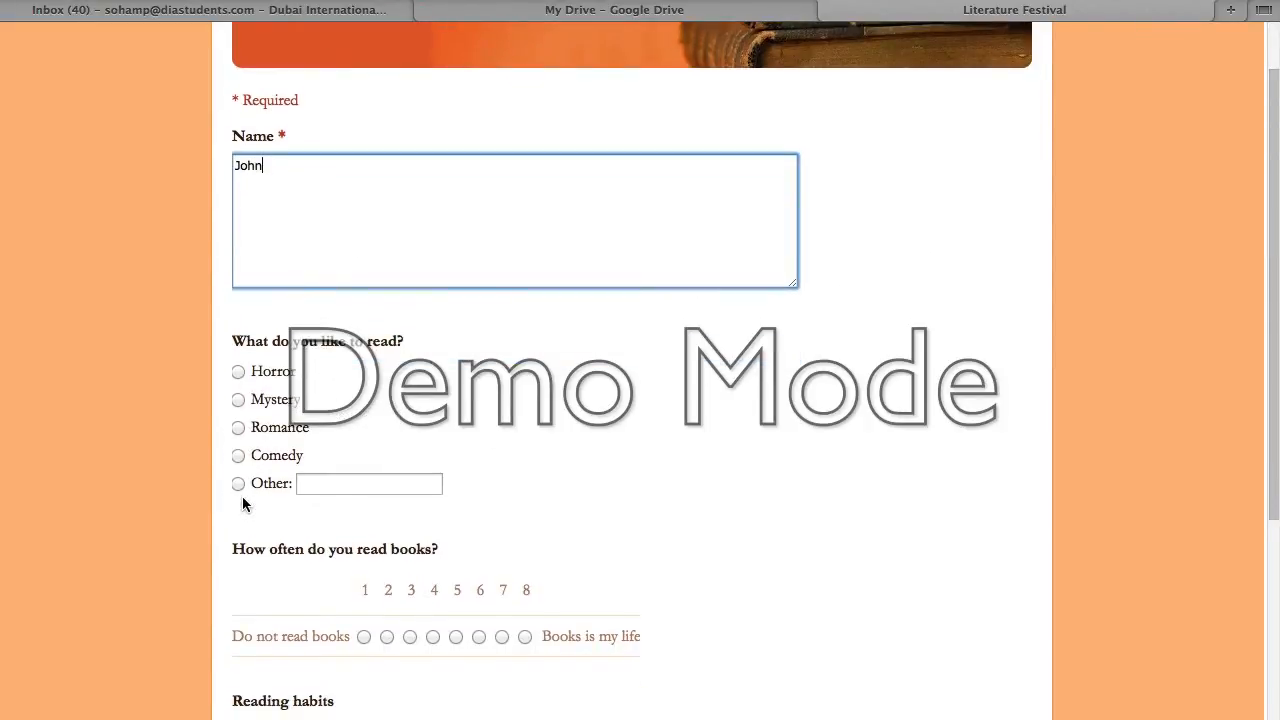
left_click(239, 429)
scroll(309, 614, "down", 5)
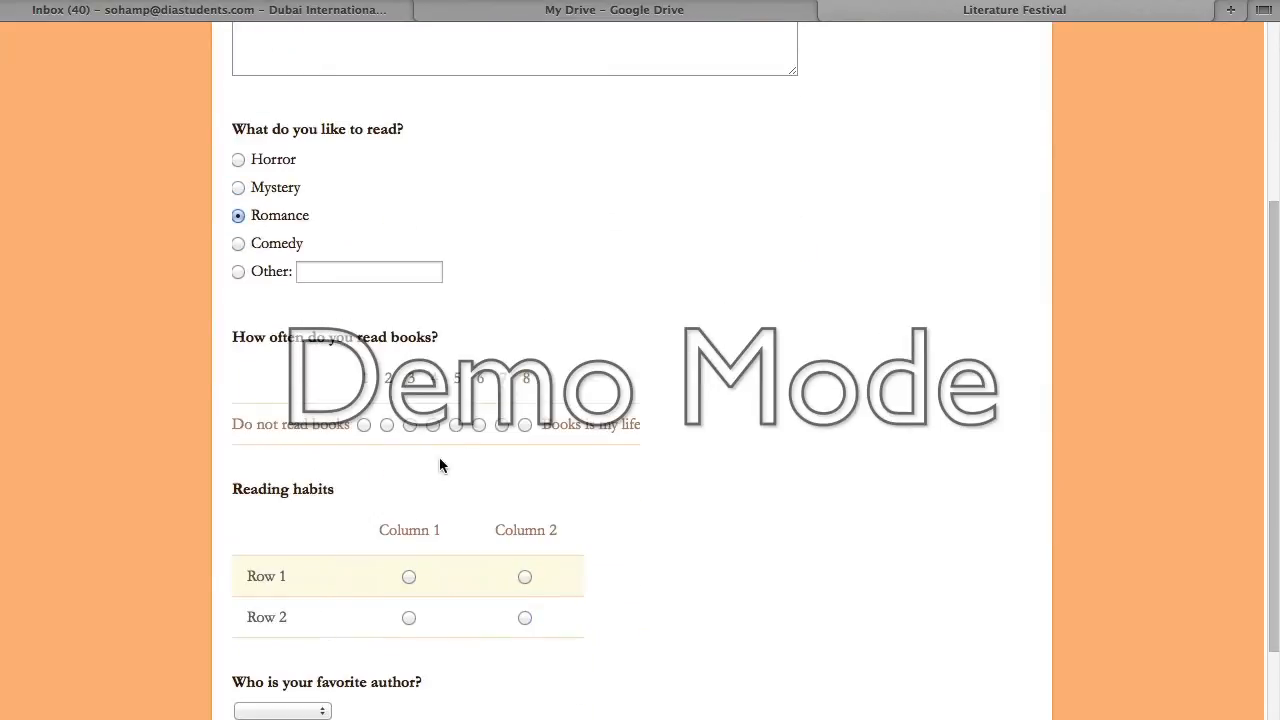
left_click(478, 424)
scroll(510, 581, "down", 3)
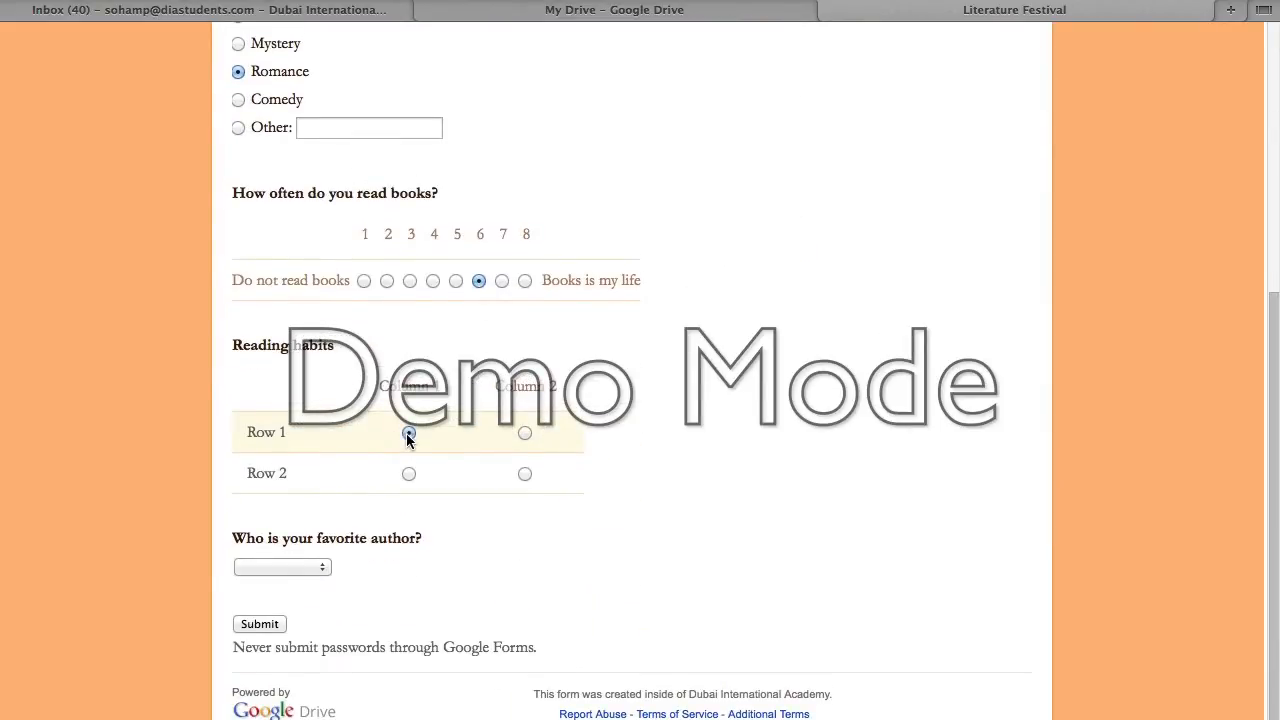
left_click(525, 474)
left_click(320, 568)
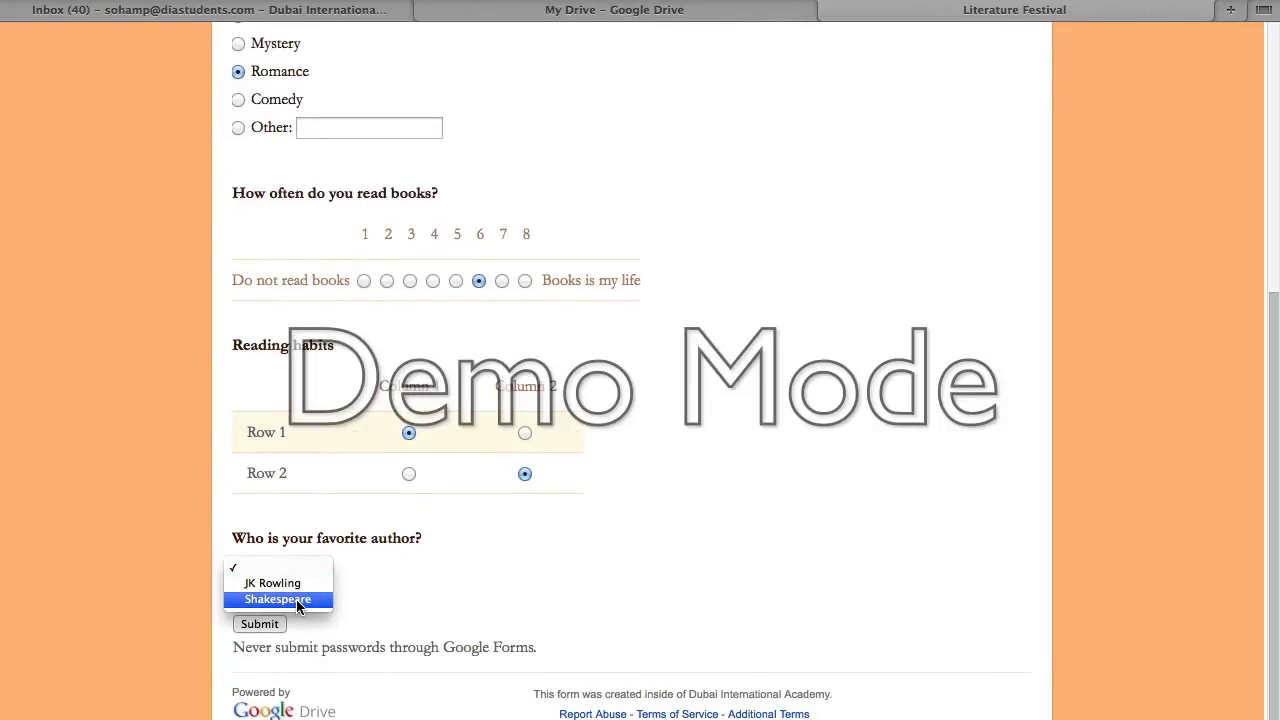
left_click(296, 601)
- Submit the test response and open the Literature Festival (Responses) spreadsheet from My Drive
scroll(336, 598, "up", 1)
left_click(262, 674)
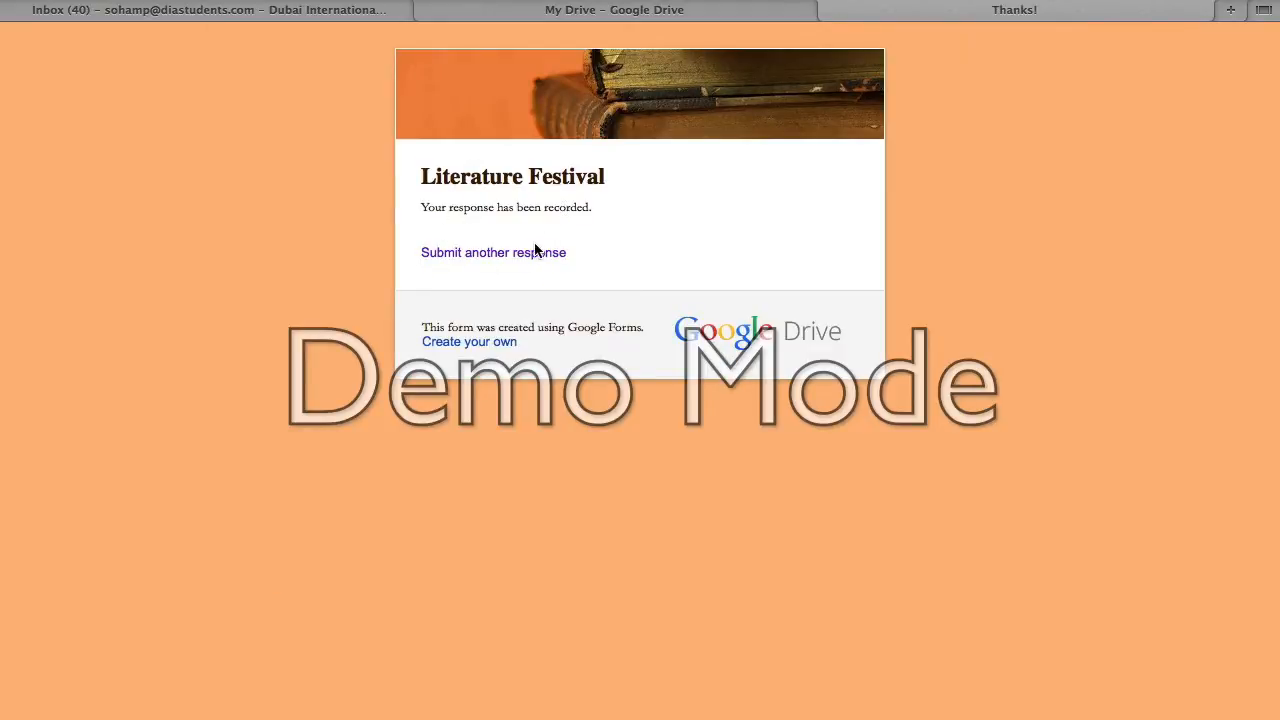
left_click(730, 10)
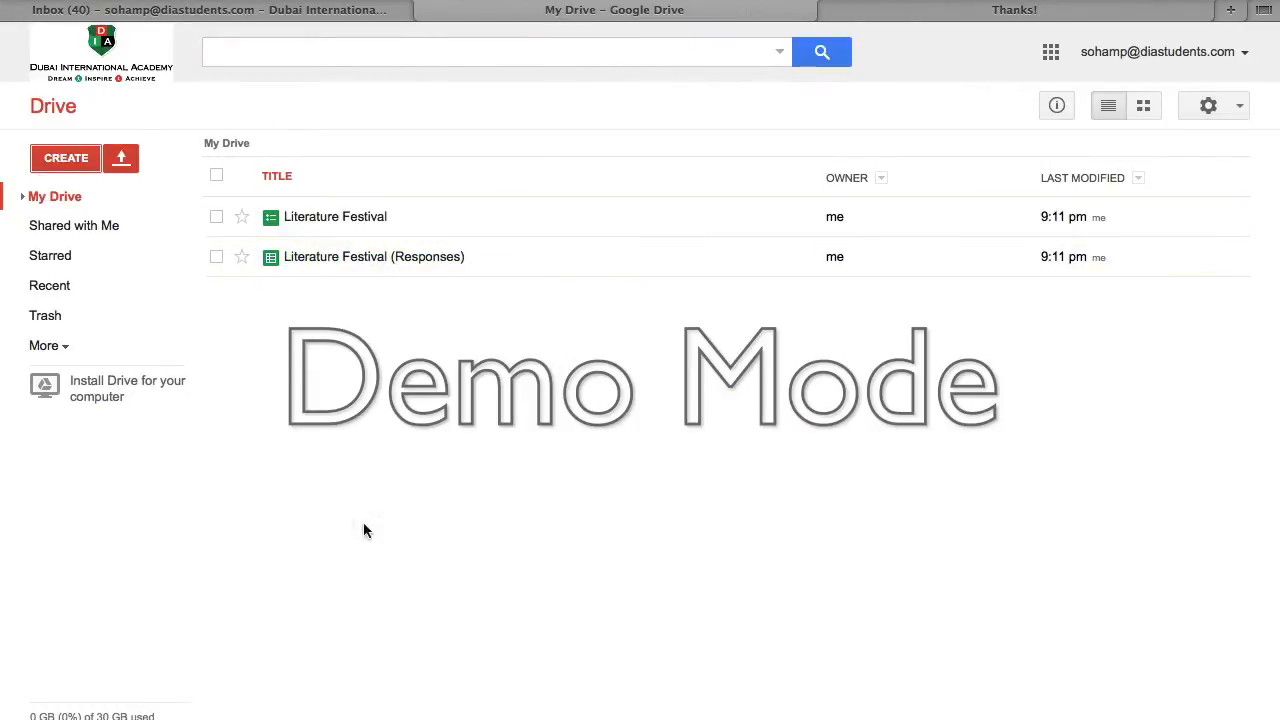
left_click(374, 260)
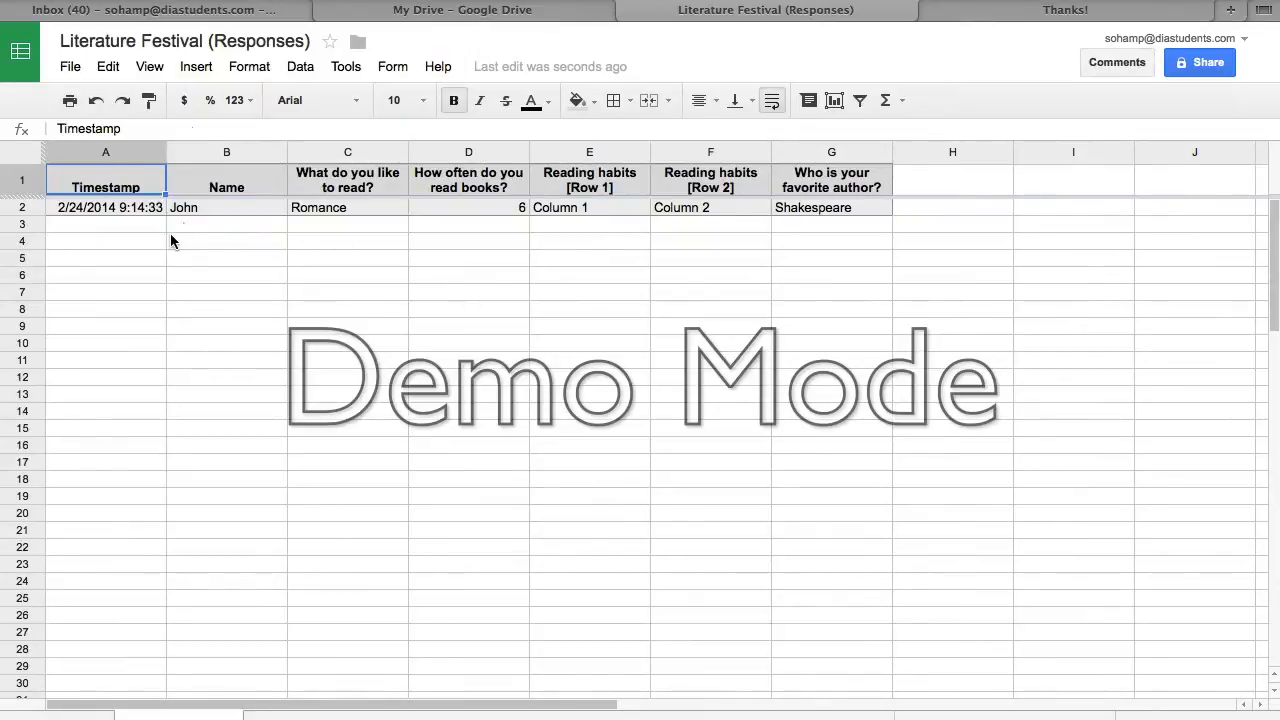
- Check the recorded name in B2 and Romance in C2, then go back to My Drive
left_click(240, 218)
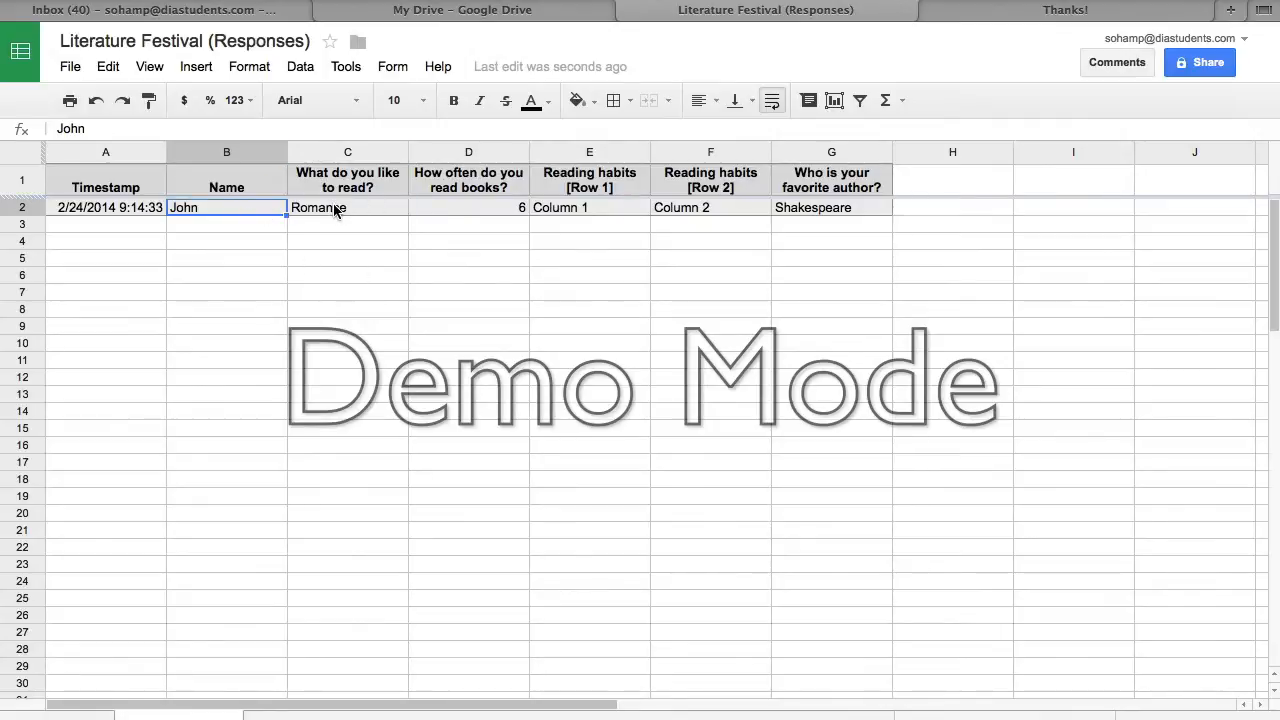
left_click(335, 210)
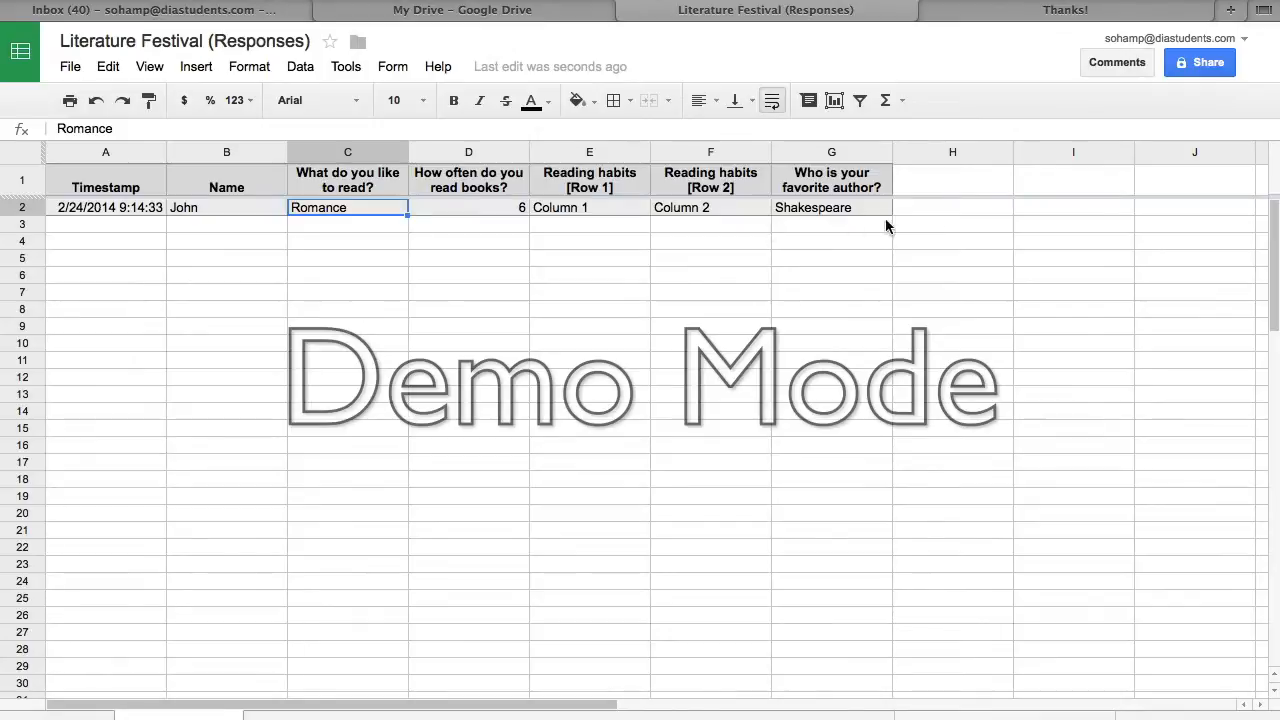
left_click(467, 10)
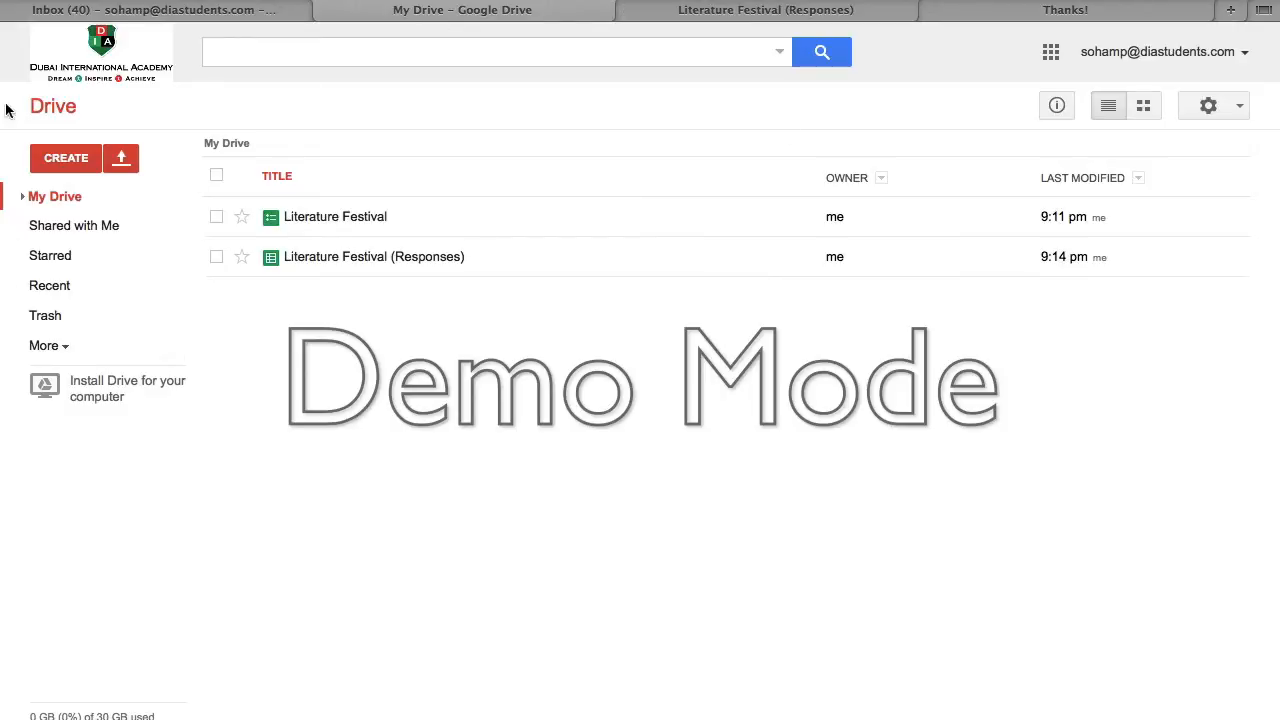
left_click(360, 217)
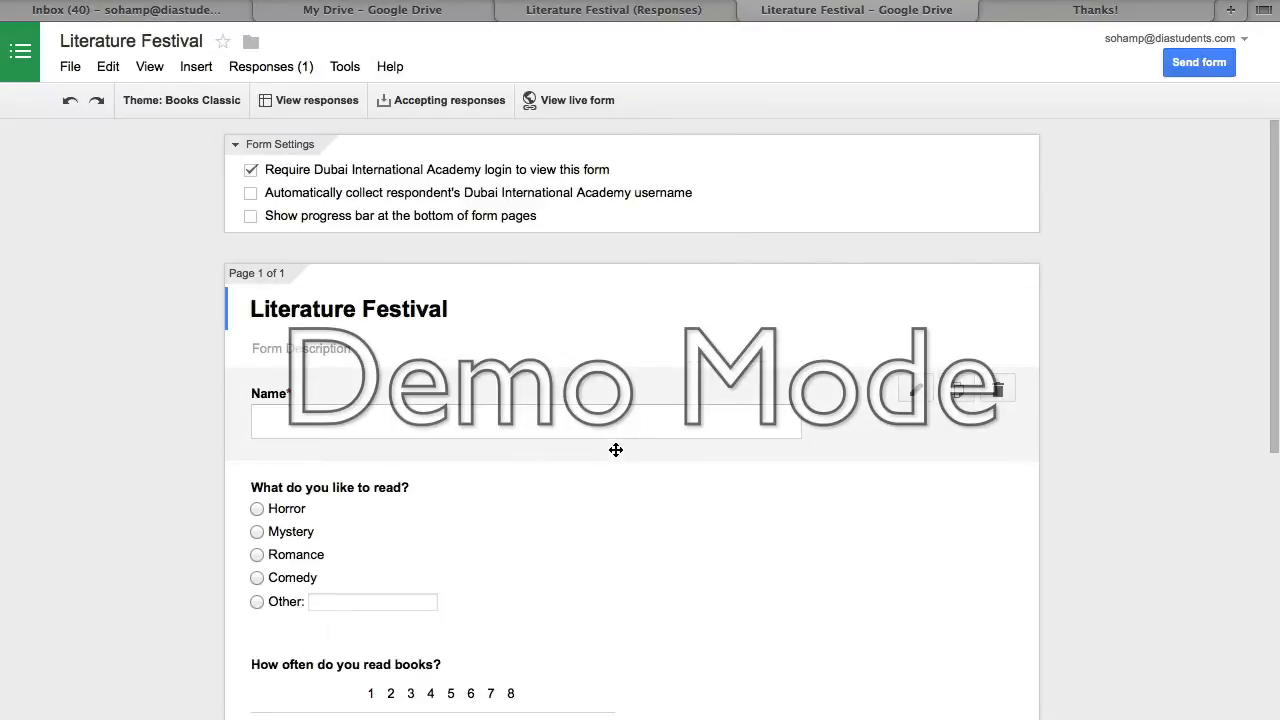
scroll(616, 450, "down", 5)
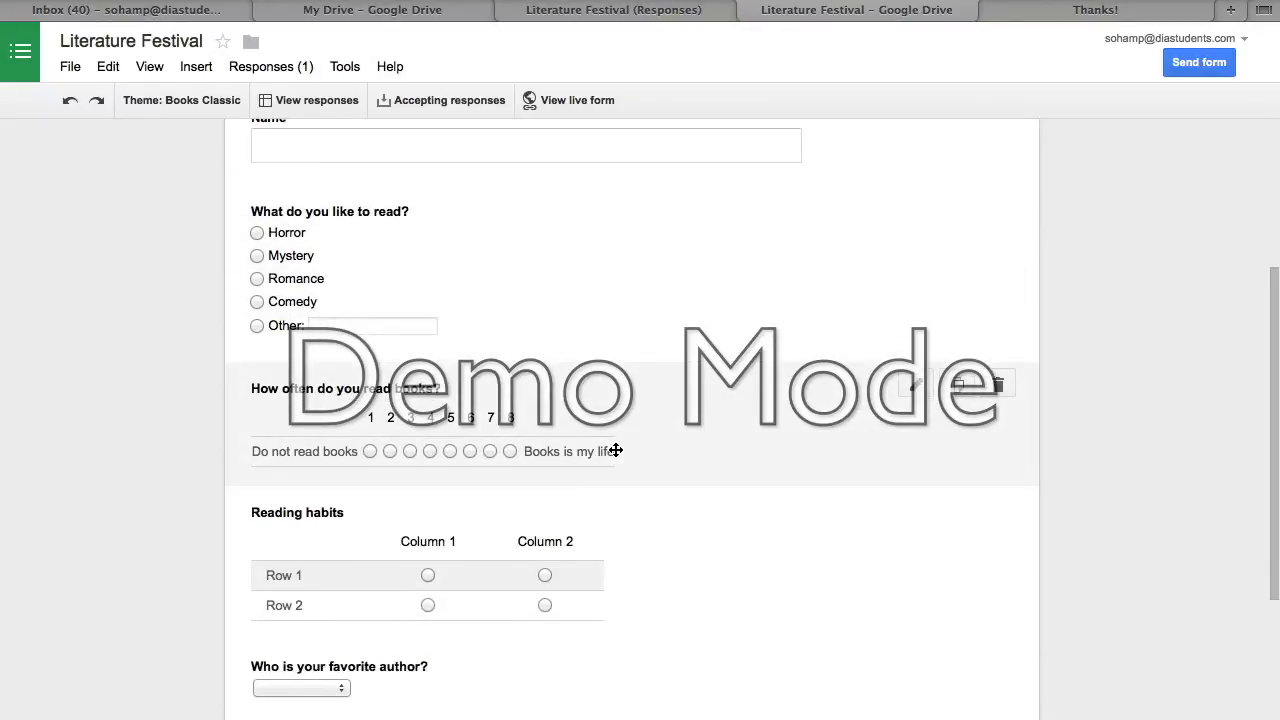
scroll(502, 253, "up", 3)
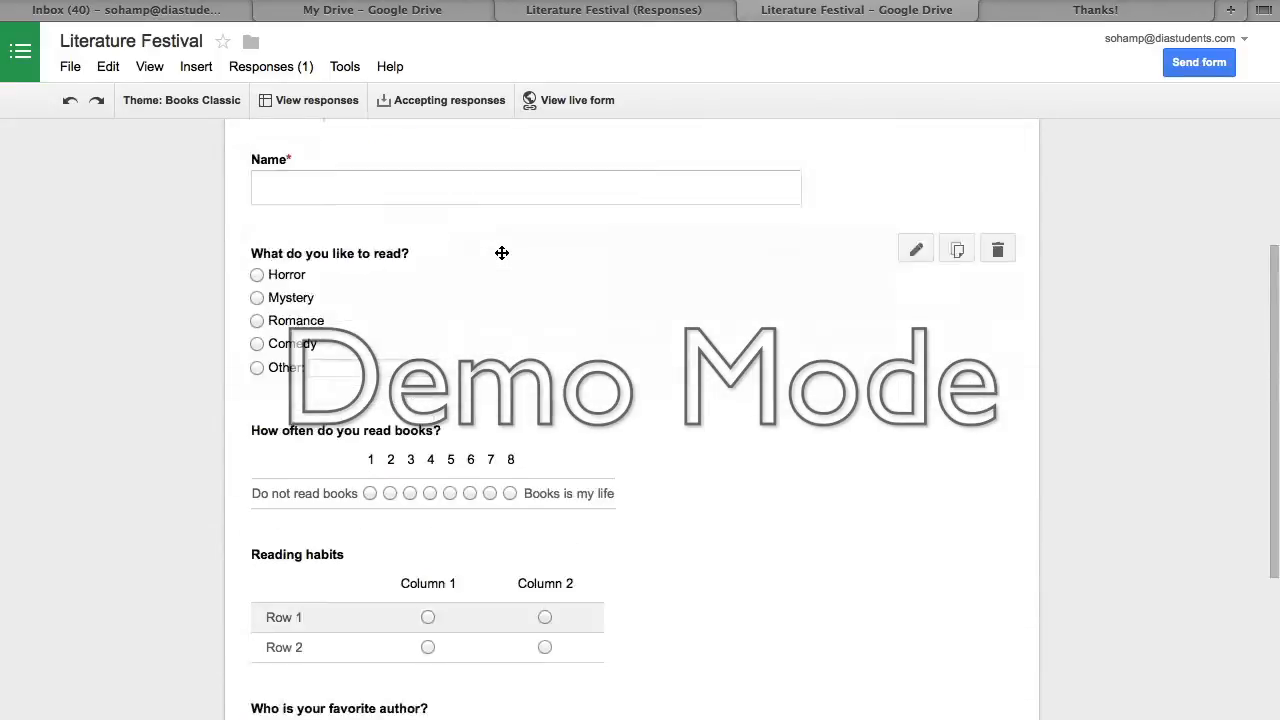
scroll(502, 253, "down", 3)
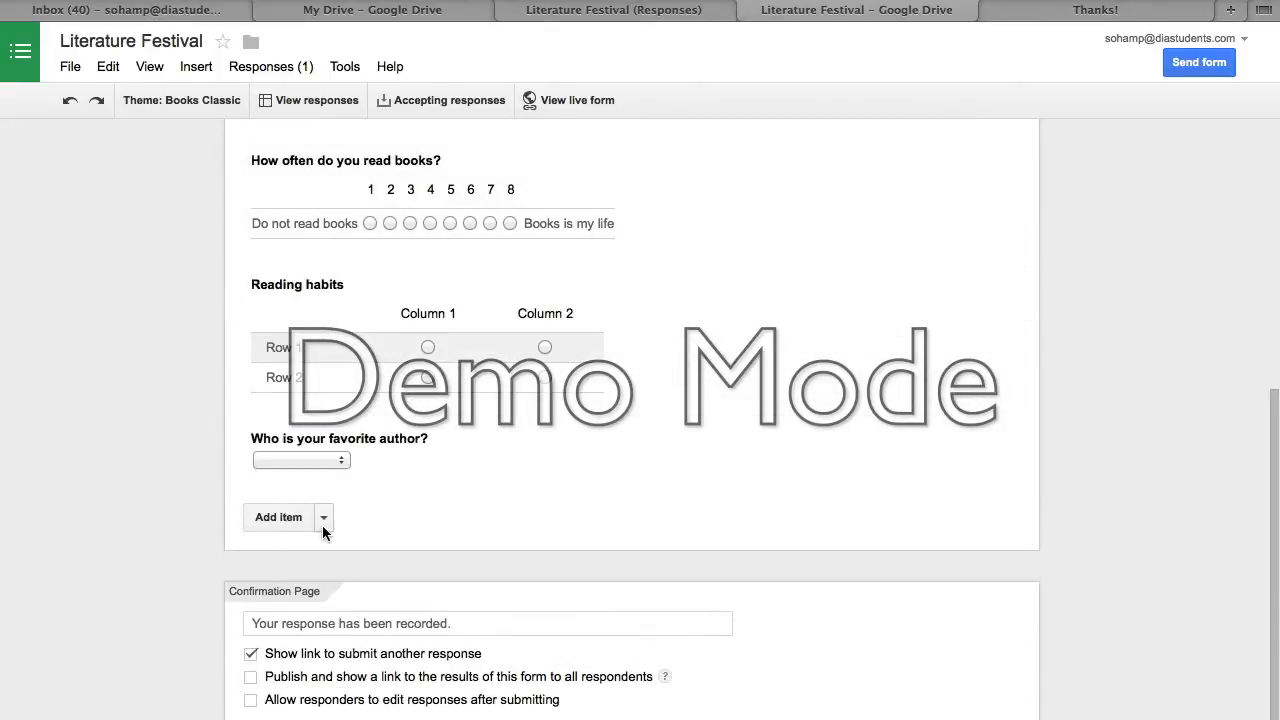
scroll(316, 525, "up", 5)
scroll(322, 525, "down", 5)
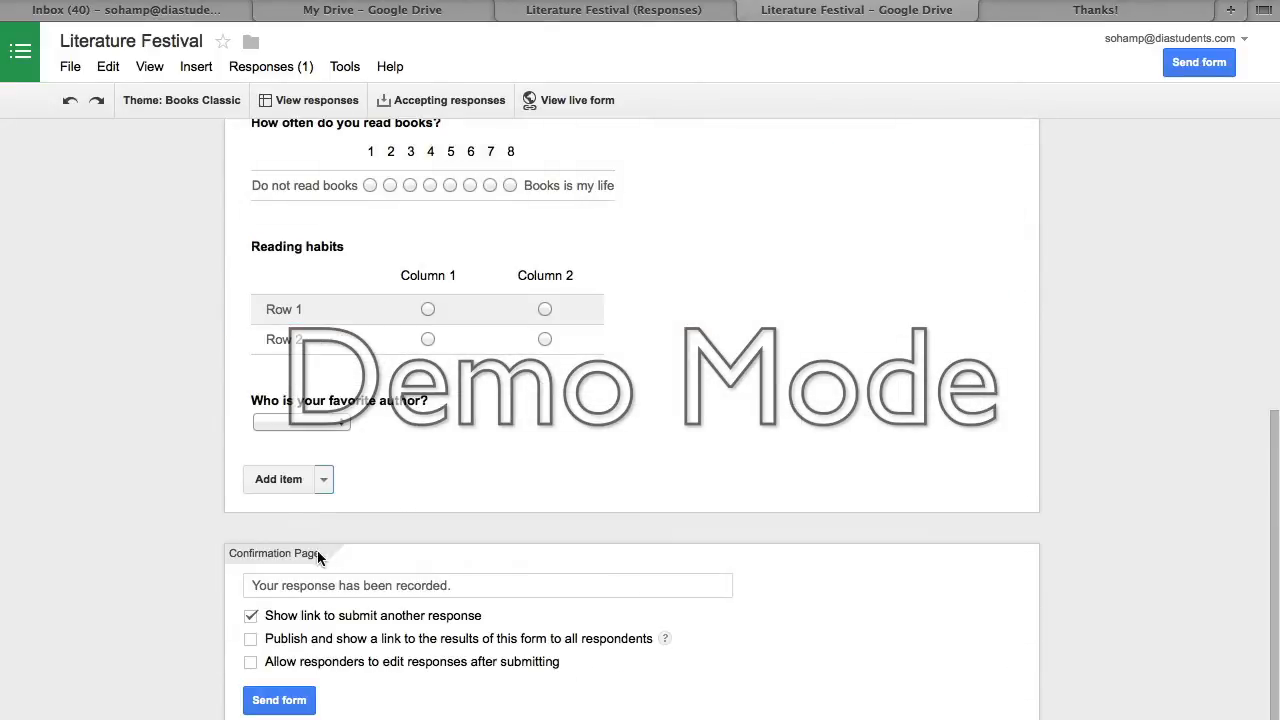
left_click(323, 479)
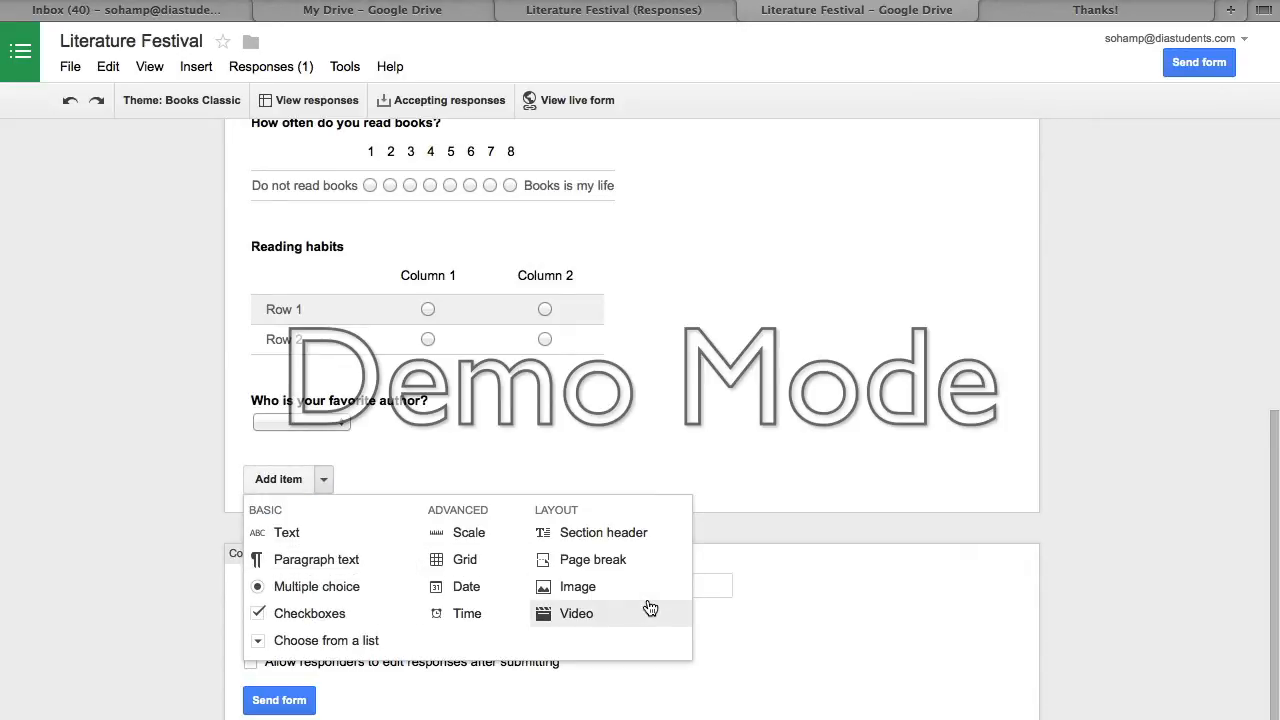
left_click(859, 468)
left_click(413, 8)
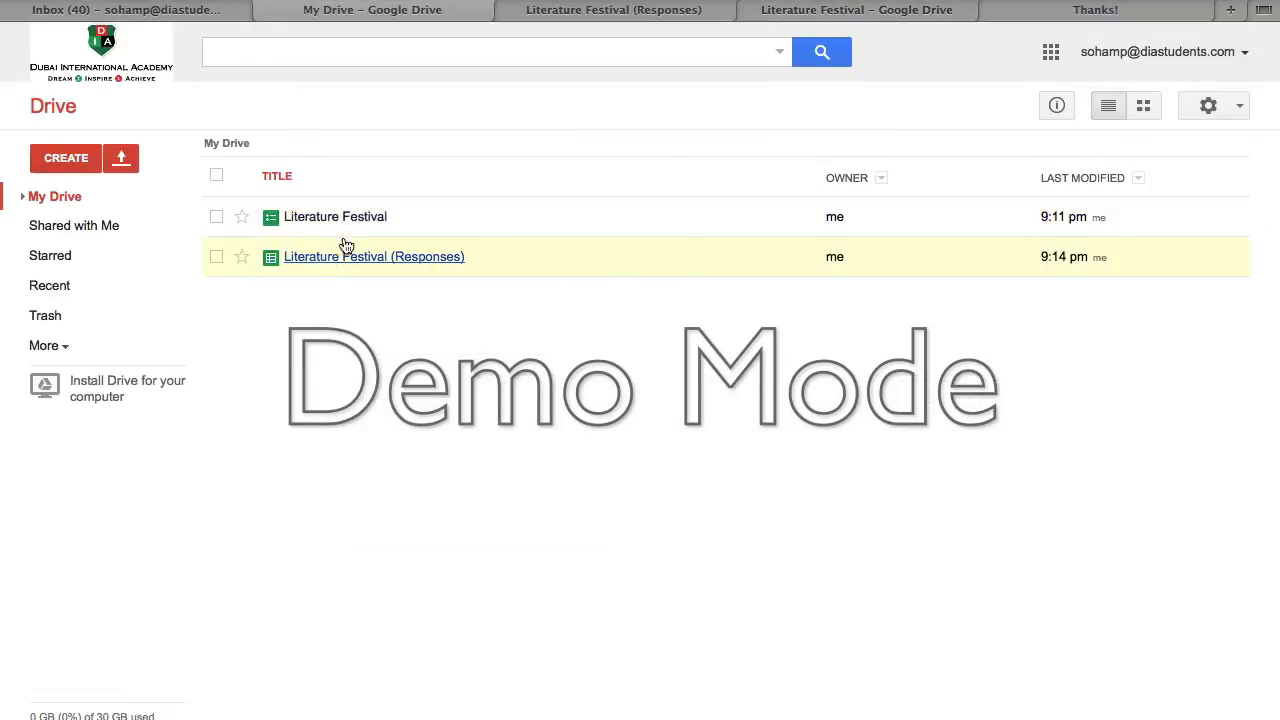
left_click(682, 10)
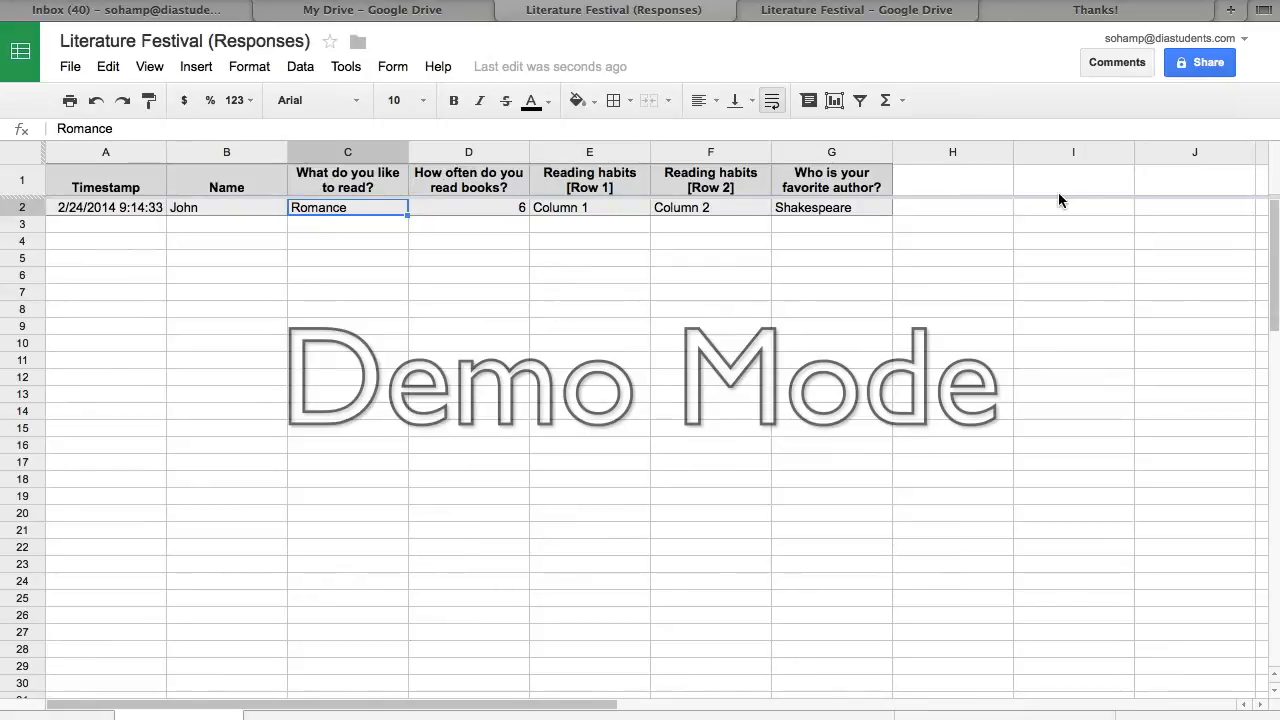
left_click(1025, 12)
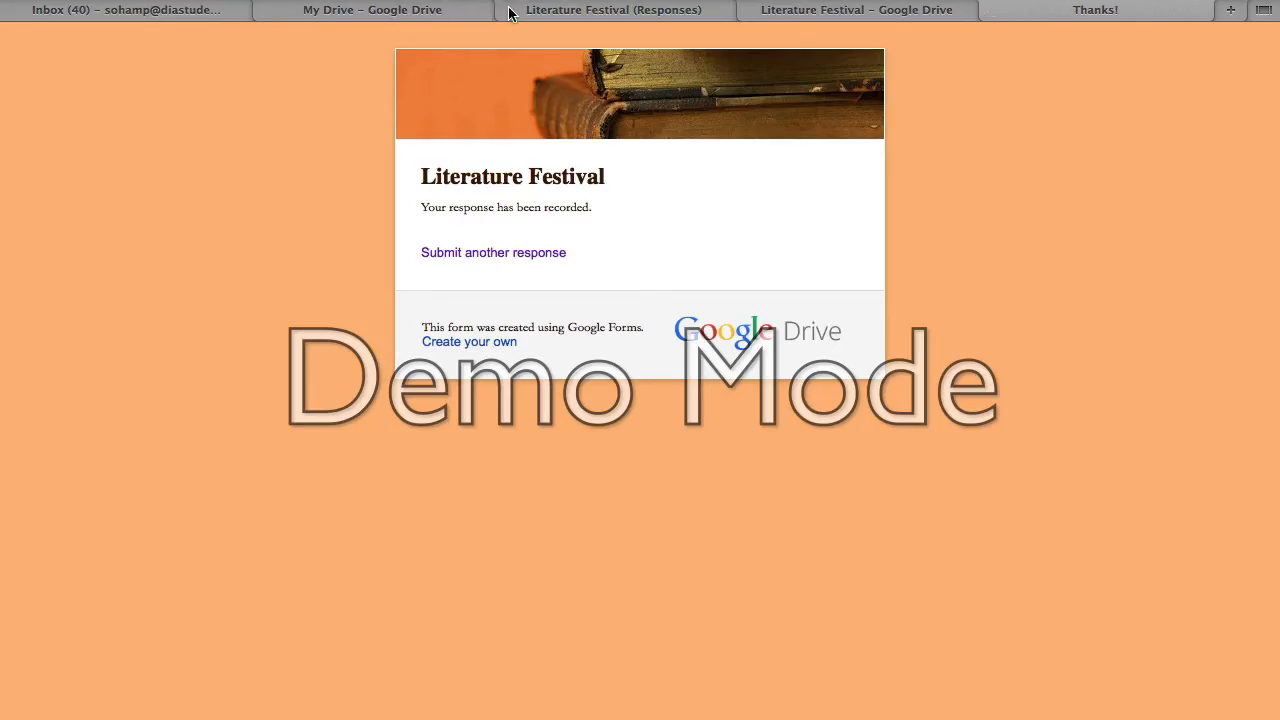
left_click(520, 14)
left_click(806, 10)
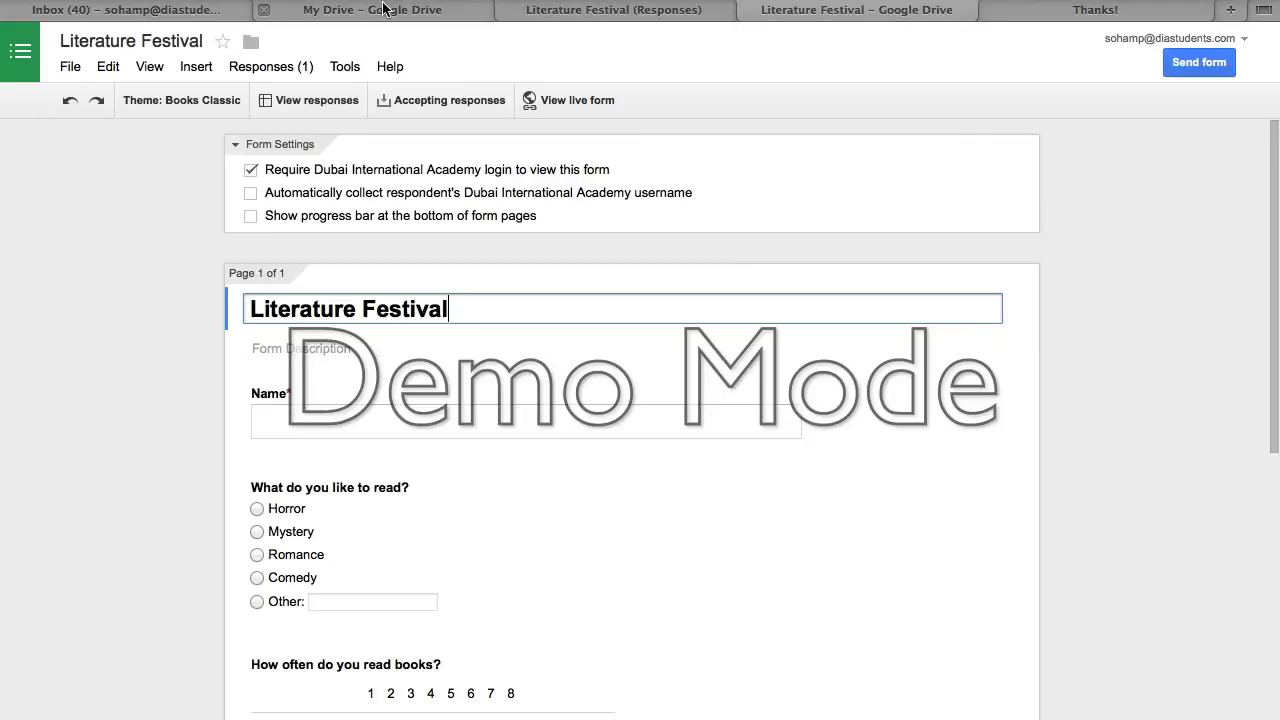
left_click(383, 10)
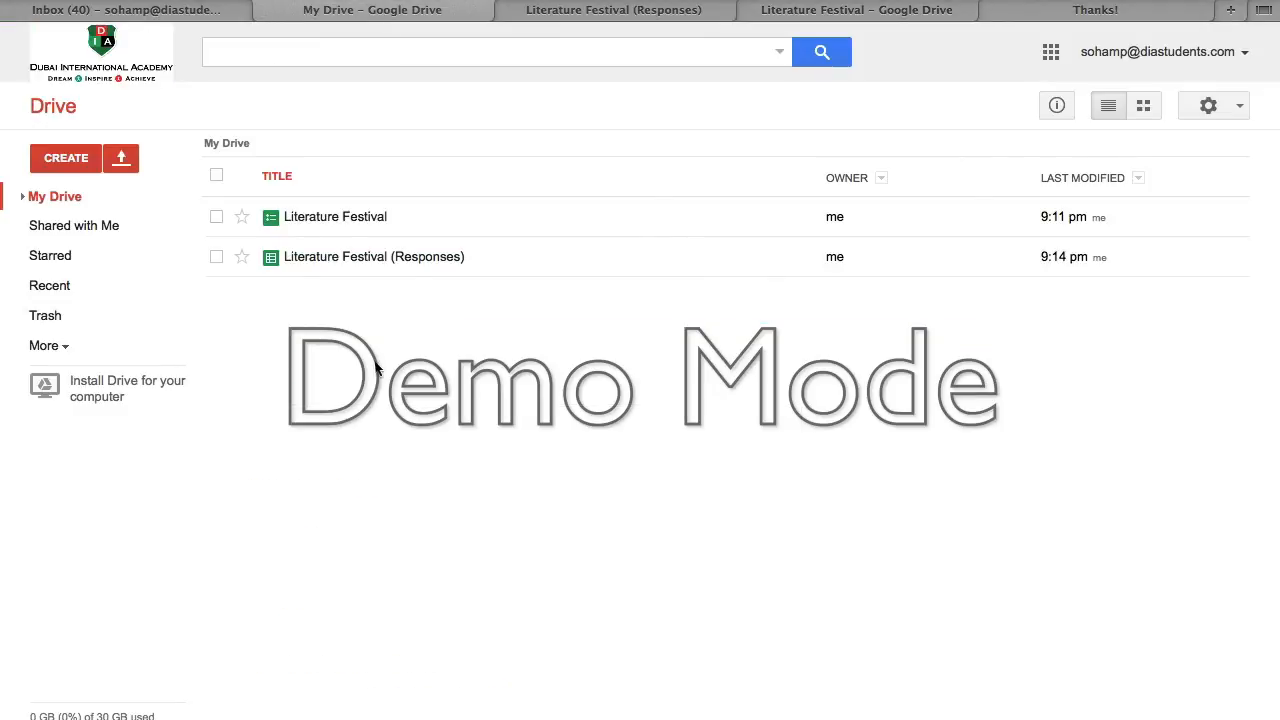